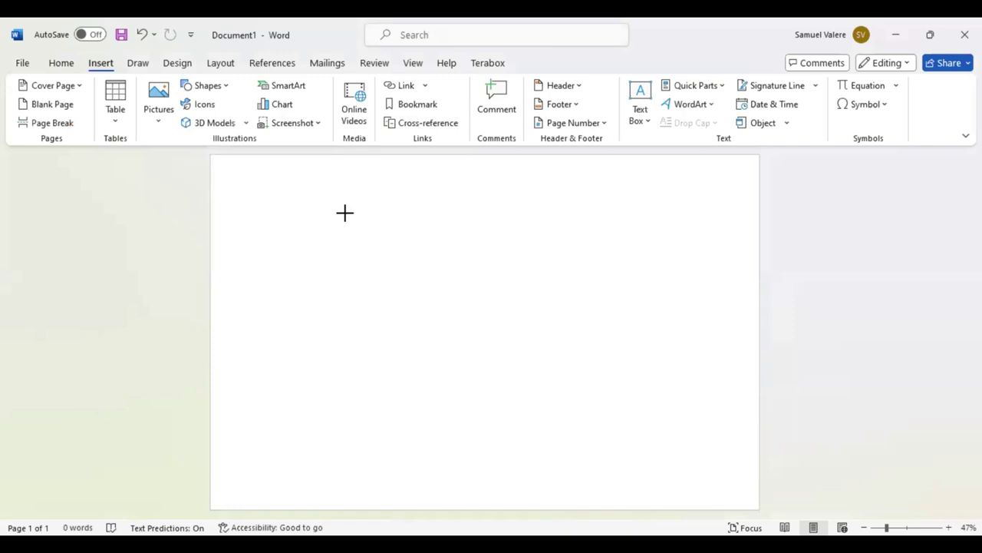
- Draw a 10.09" by 15.98" rectangle with white fill and thin black outline across the page
{"action": "left_click_drag", "start_coordinate": [243, 184], "coordinate": [738, 477]}
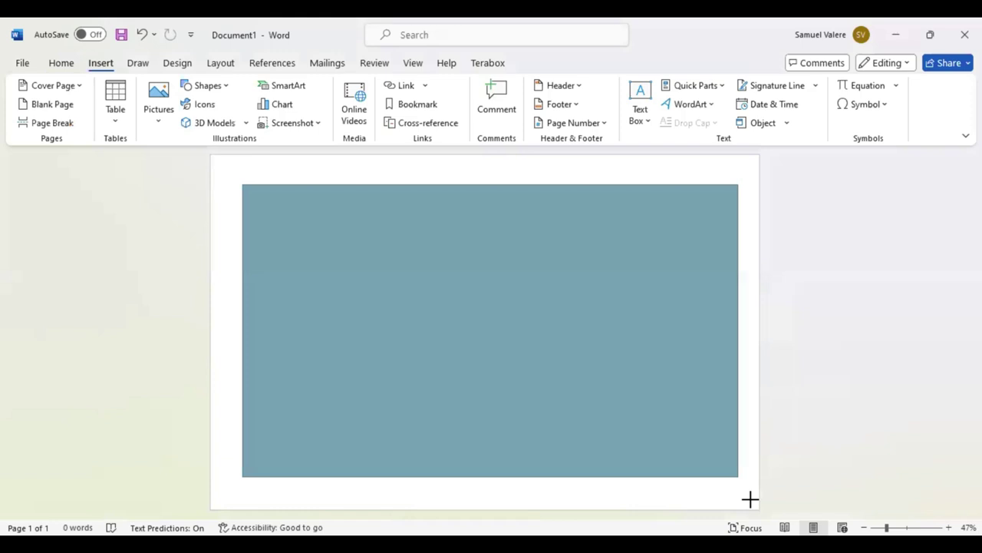
{"action": "left_click_drag", "start_coordinate": [750, 500], "coordinate": [750, 500]}
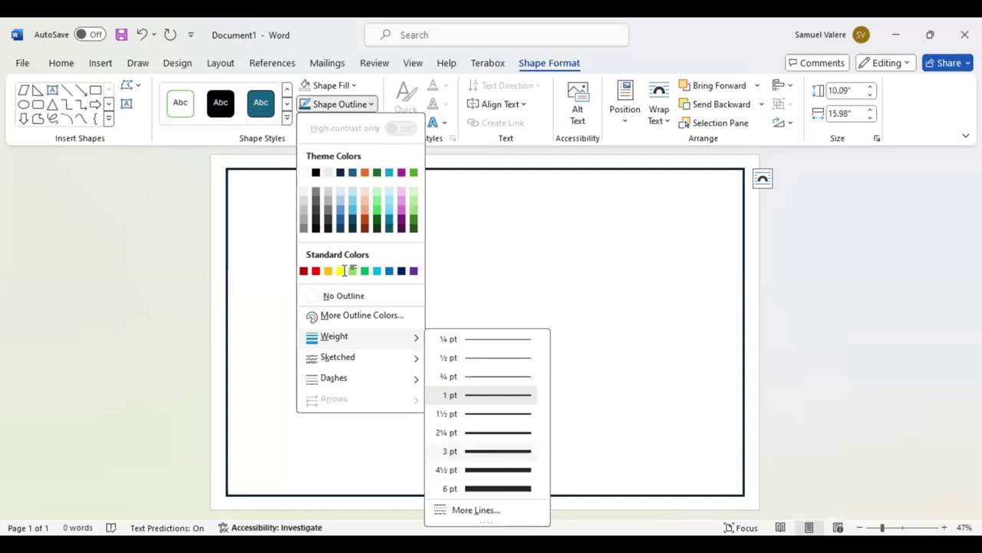
{"action": "key", "text": "Escape"}
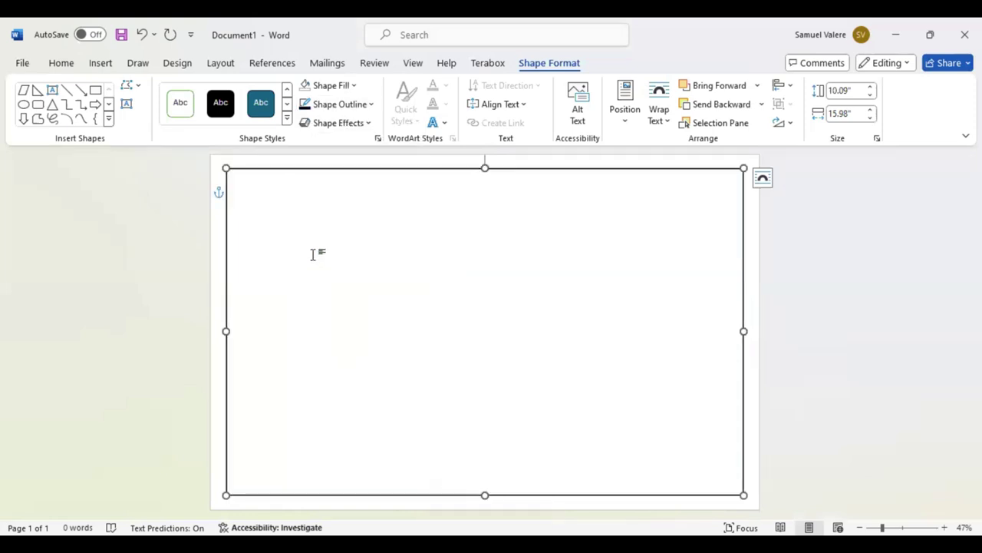
{"action": "left_click", "coordinate": [313, 255]}
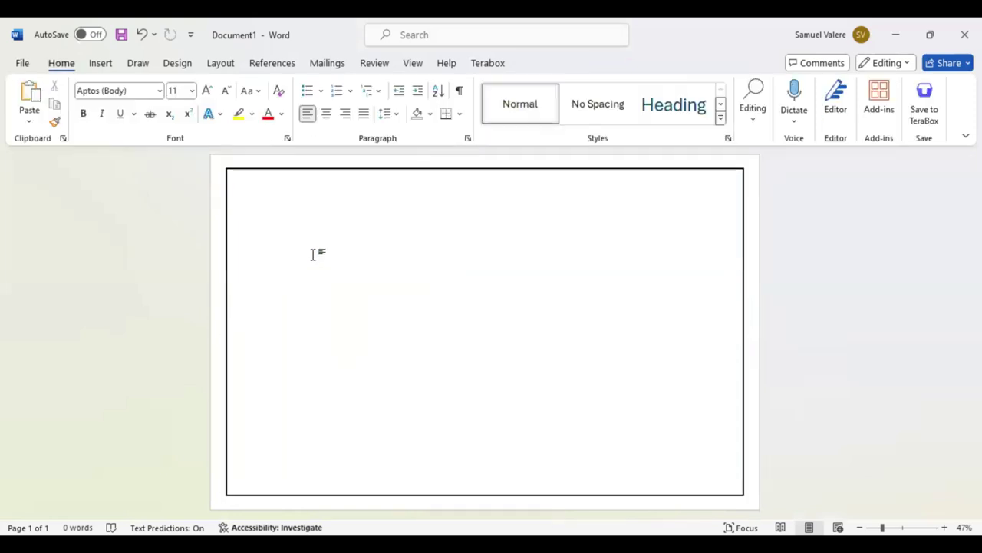
- Insert a half-frame shape, thin its arms, and place it in the top-left corner
{"action": "left_click", "coordinate": [100, 66]}
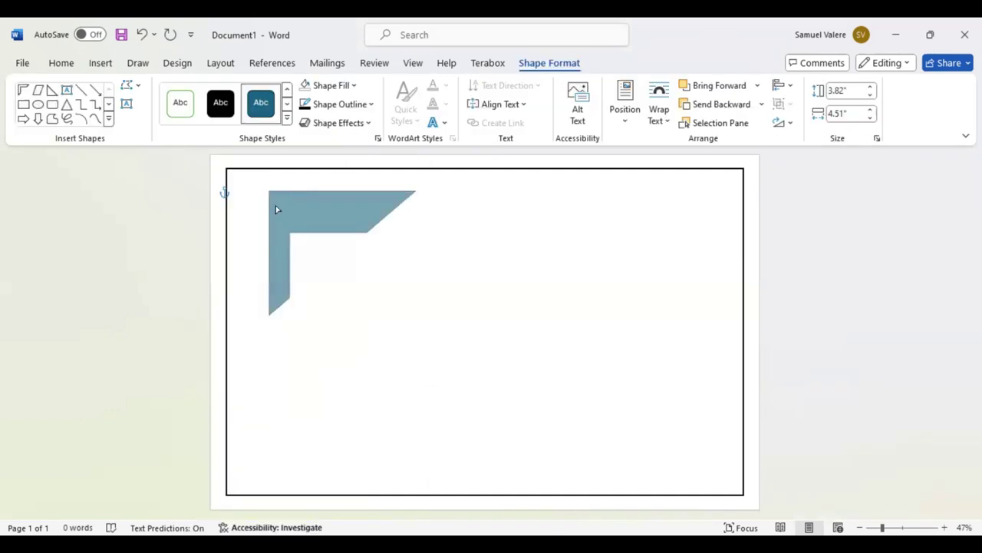
{"action": "left_click", "coordinate": [269, 234]}
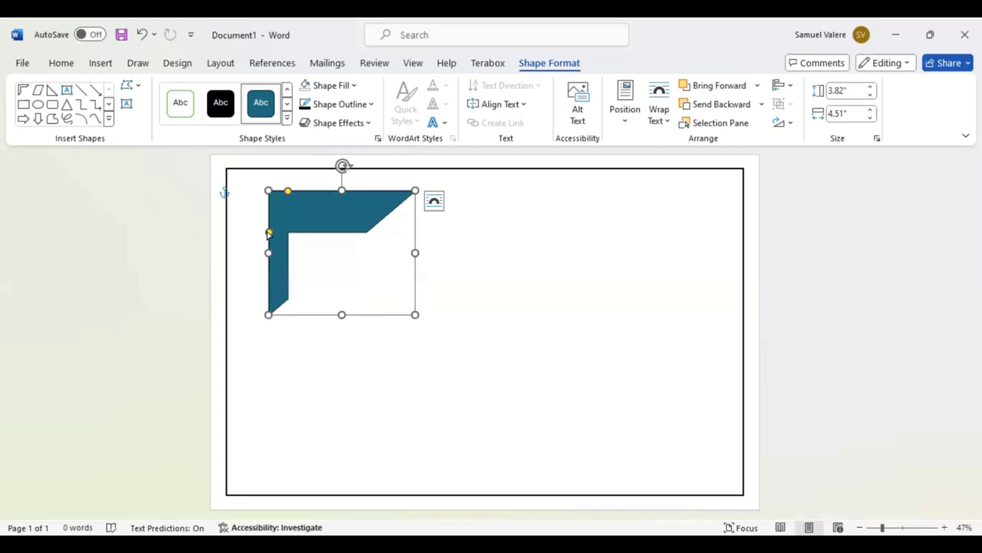
{"action": "left_click_drag", "start_coordinate": [269, 234], "coordinate": [269, 212]}
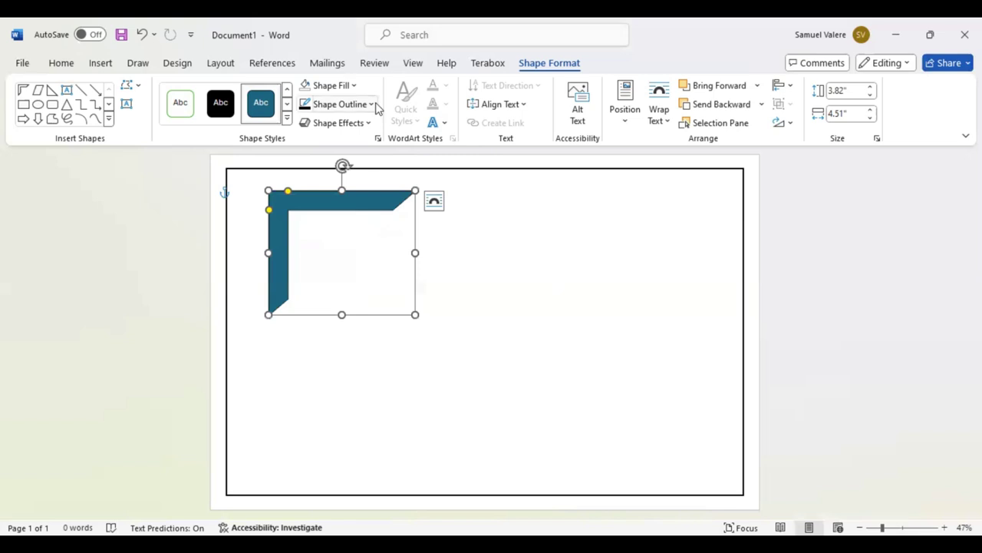
{"action": "left_click", "coordinate": [368, 219]}
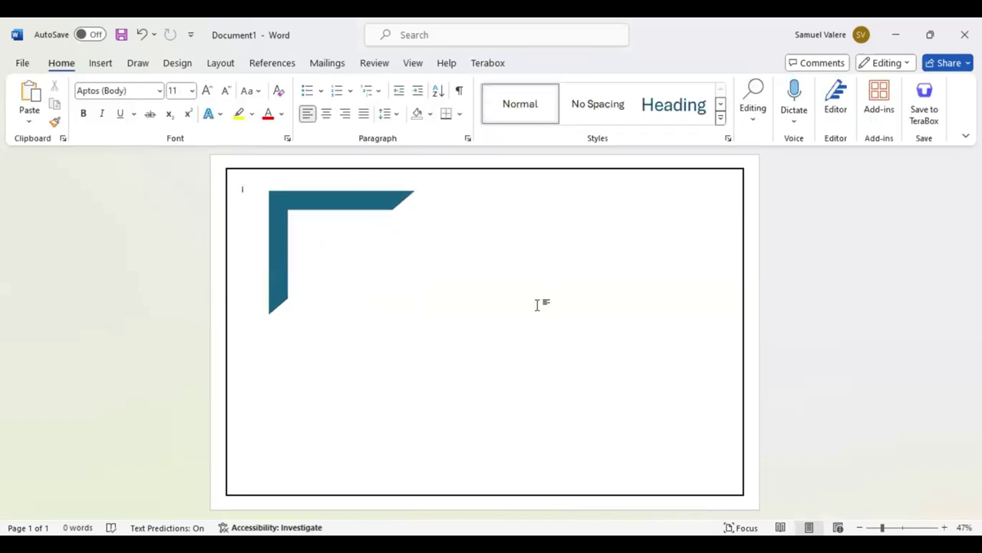
{"action": "left_click", "coordinate": [410, 200]}
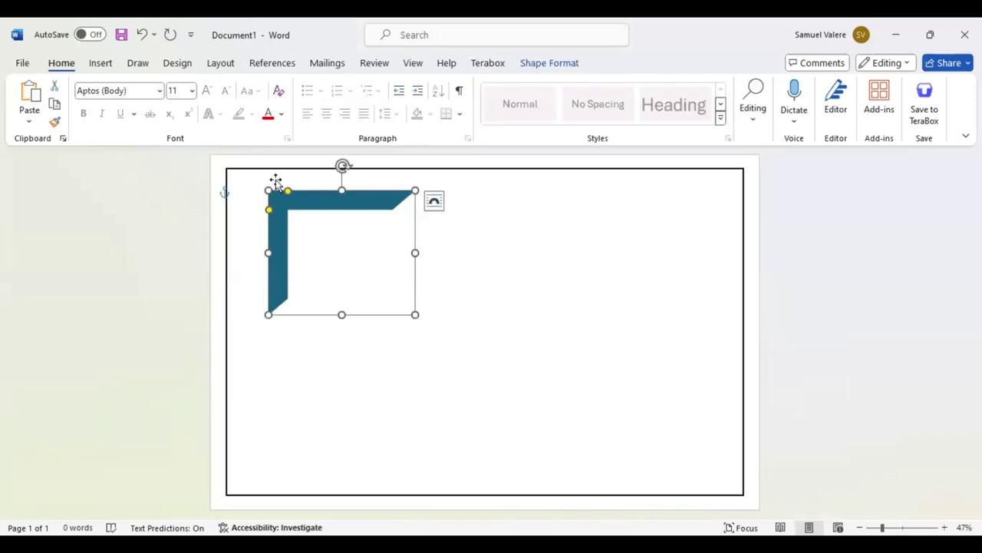
{"action": "key", "text": "ctrl+z"}
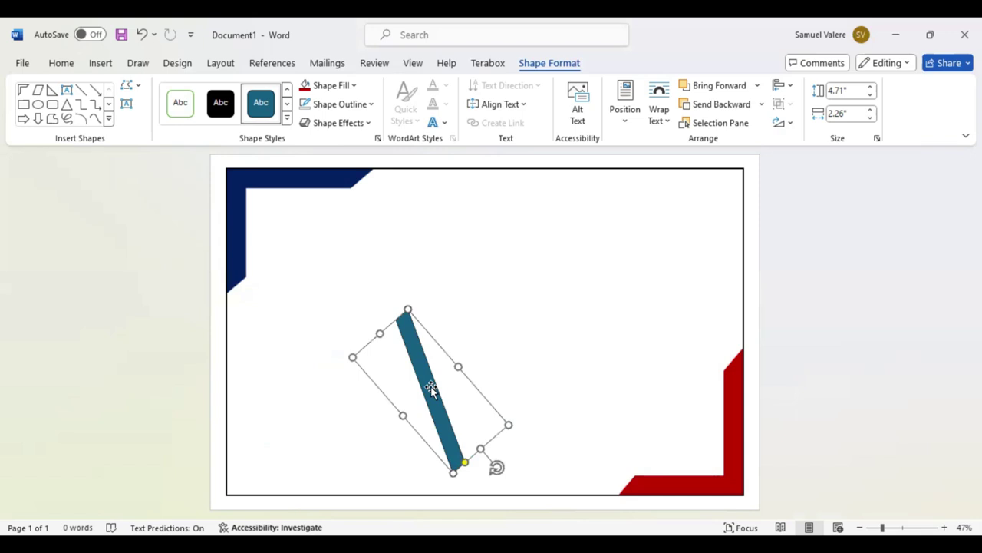
- Undo the teal bar's last rotation so it stands nearly upright with a slight tilt
{"action": "key", "text": "ctrl+z"}
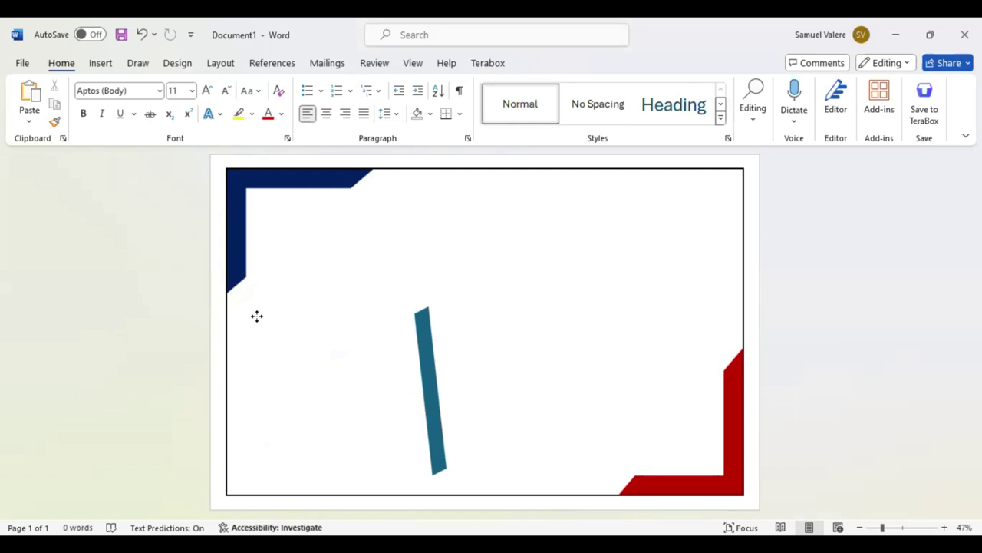
- Line the red bar up against the left edge and thicken the navy corner frame's arms
{"action": "left_click_drag", "start_coordinate": [233, 313], "coordinate": [285, 392]}
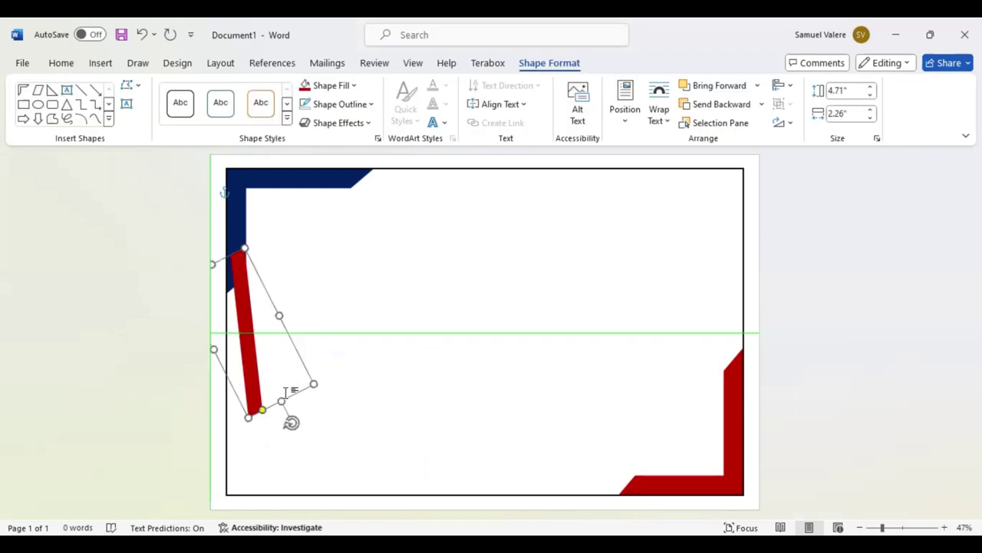
{"action": "left_click_drag", "start_coordinate": [237, 346], "coordinate": [234, 345]}
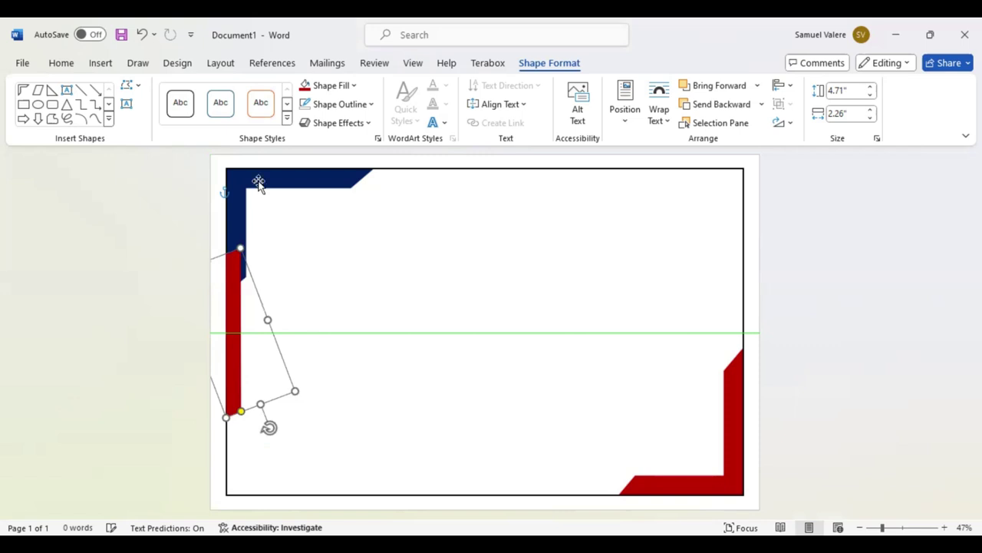
{"action": "left_click", "coordinate": [229, 193]}
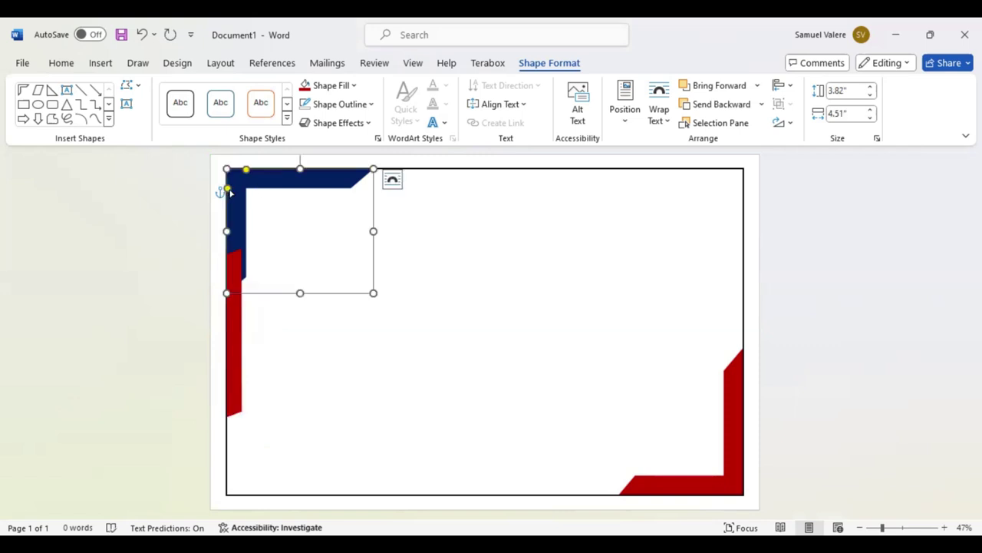
{"action": "left_click_drag", "start_coordinate": [229, 191], "coordinate": [238, 326]}
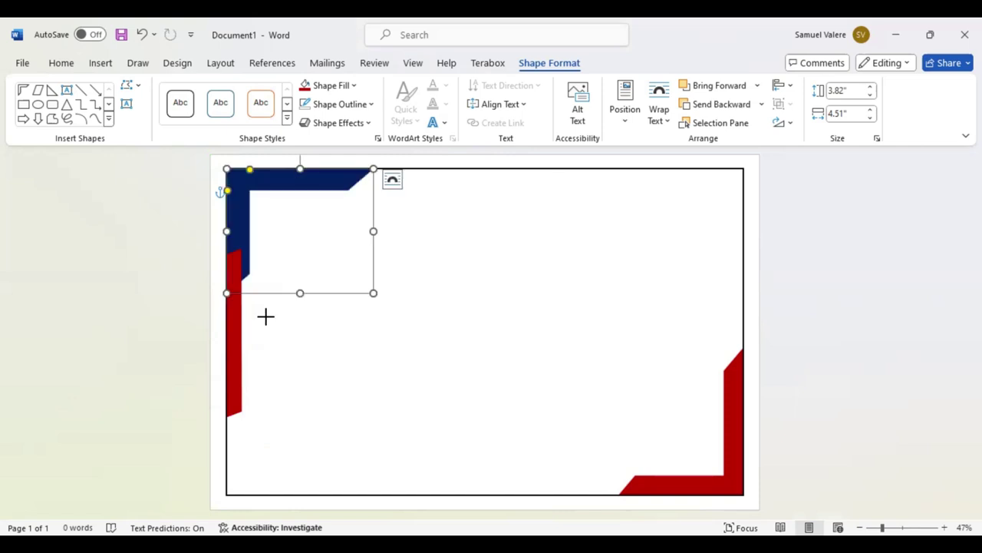
- Rotate the red bar upright and shorten it slightly, then select the bottom-right red frame
{"action": "left_click", "coordinate": [234, 338]}
{"action": "left_click_drag", "start_coordinate": [266, 426], "coordinate": [265, 427]}
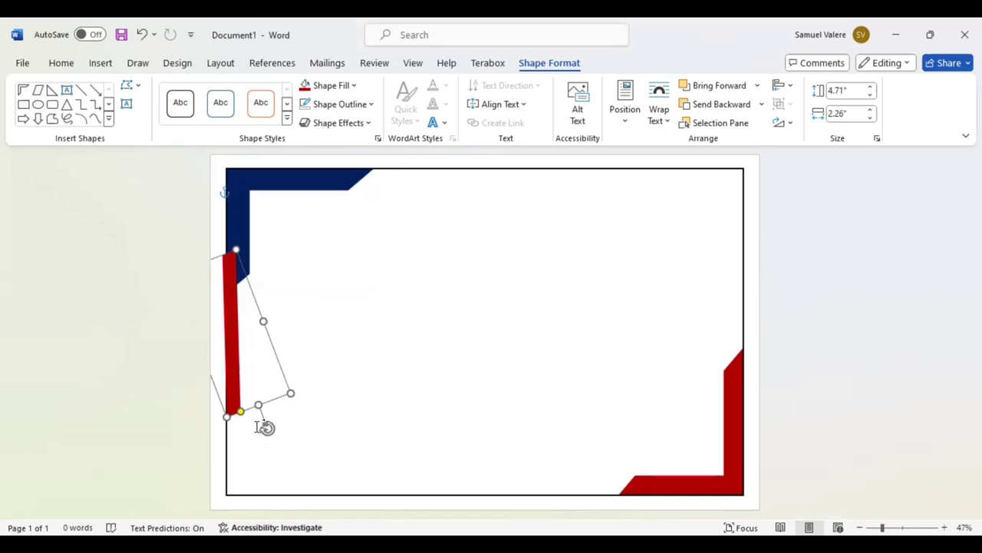
{"action": "left_click_drag", "start_coordinate": [264, 428], "coordinate": [267, 431]}
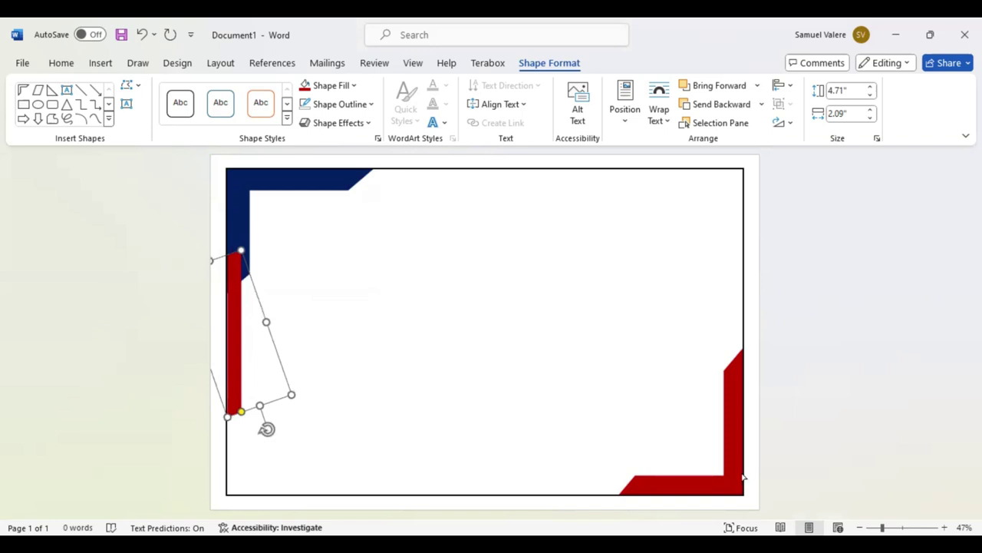
{"action": "left_click", "coordinate": [722, 497]}
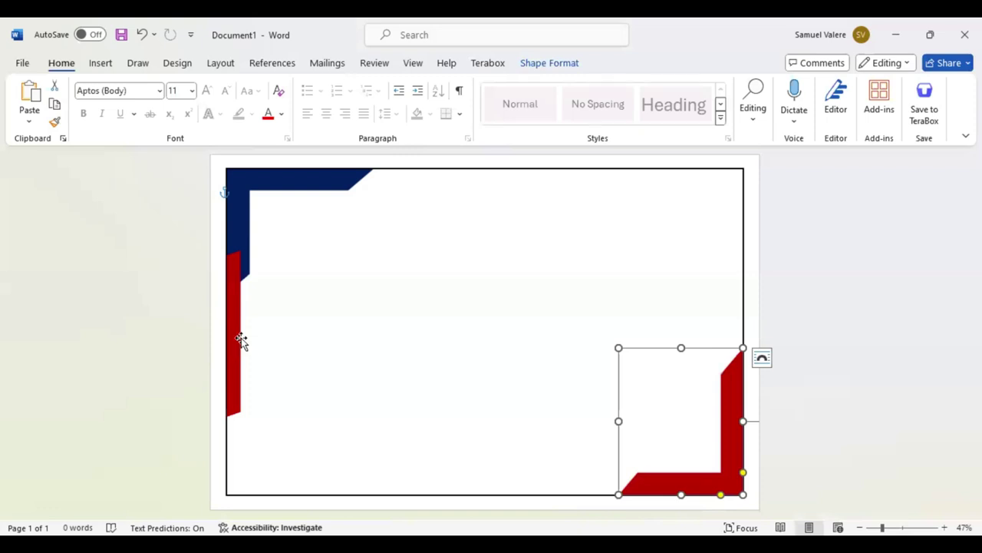
- Place a navy upright bar along the right edge and nudge the left red bar upward
{"action": "left_click_drag", "start_coordinate": [739, 335], "coordinate": [735, 337]}
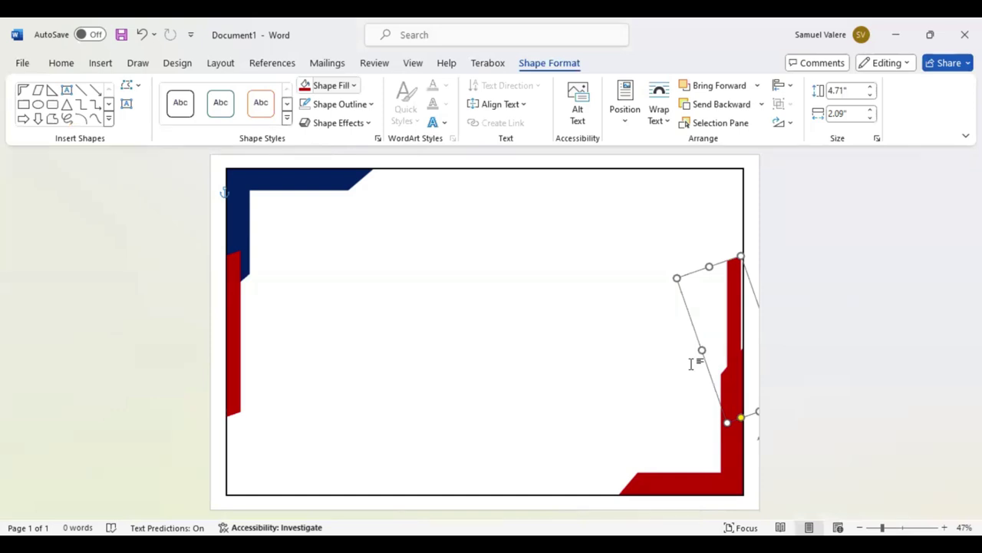
{"action": "key", "text": "ctrl+z"}
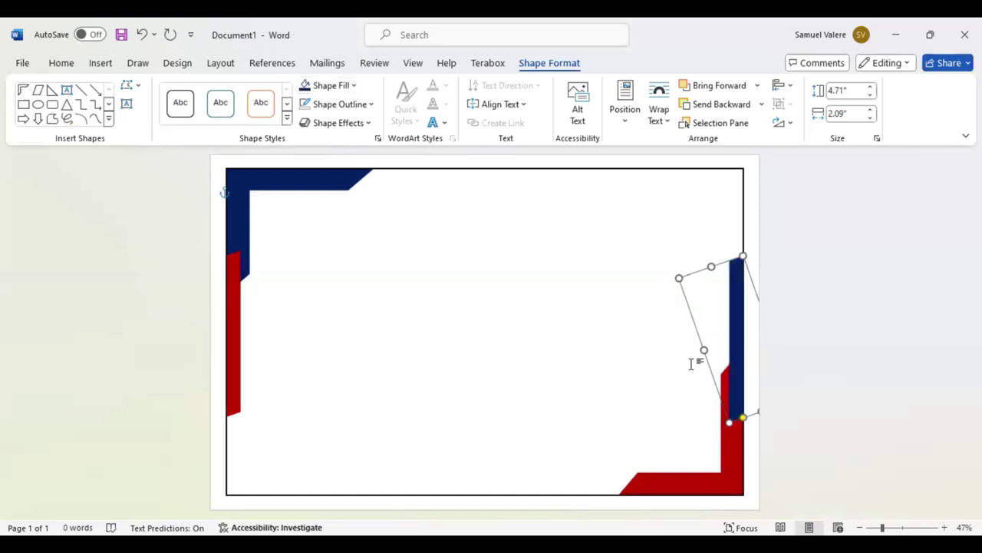
{"action": "left_click", "coordinate": [234, 340]}
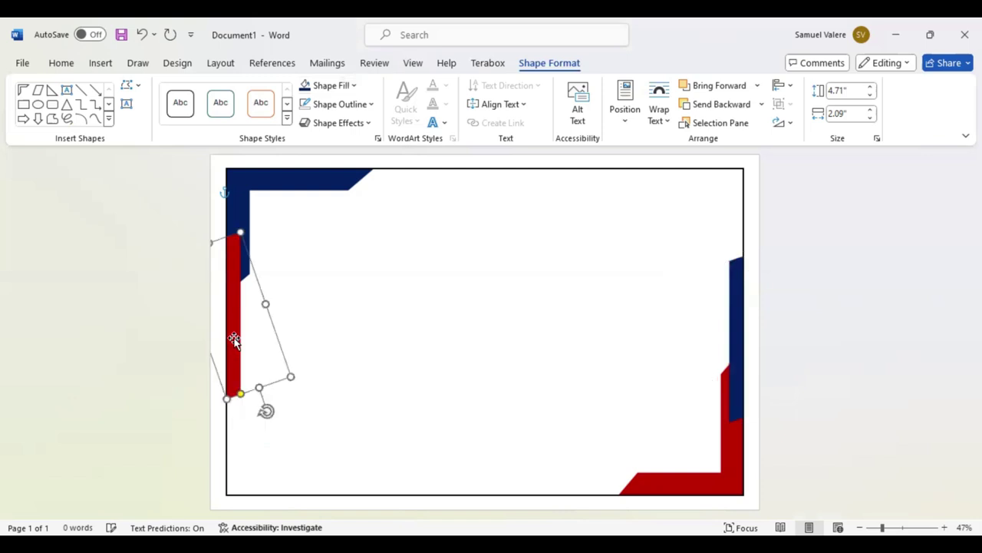
{"action": "key", "text": "Up"}
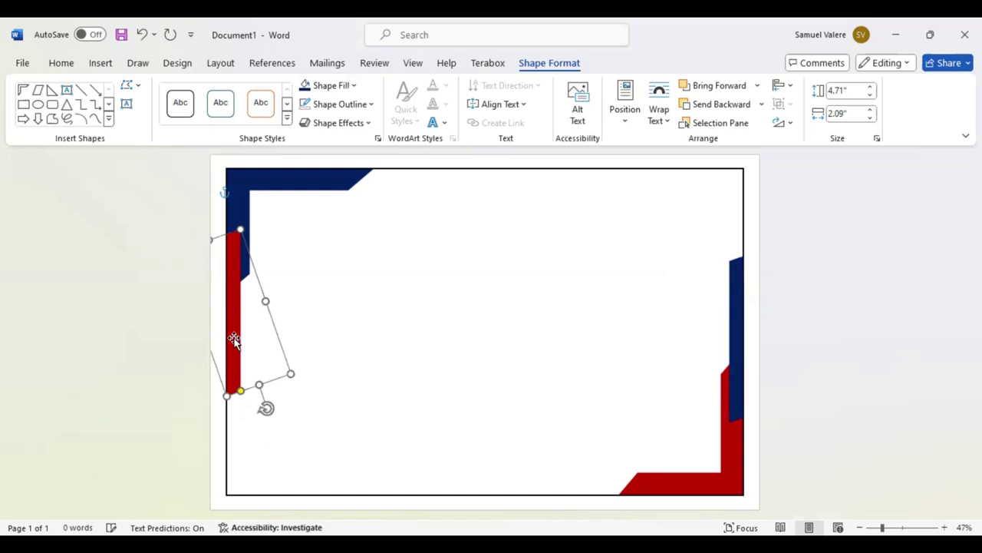
{"action": "key", "text": "ctrl+Up"}
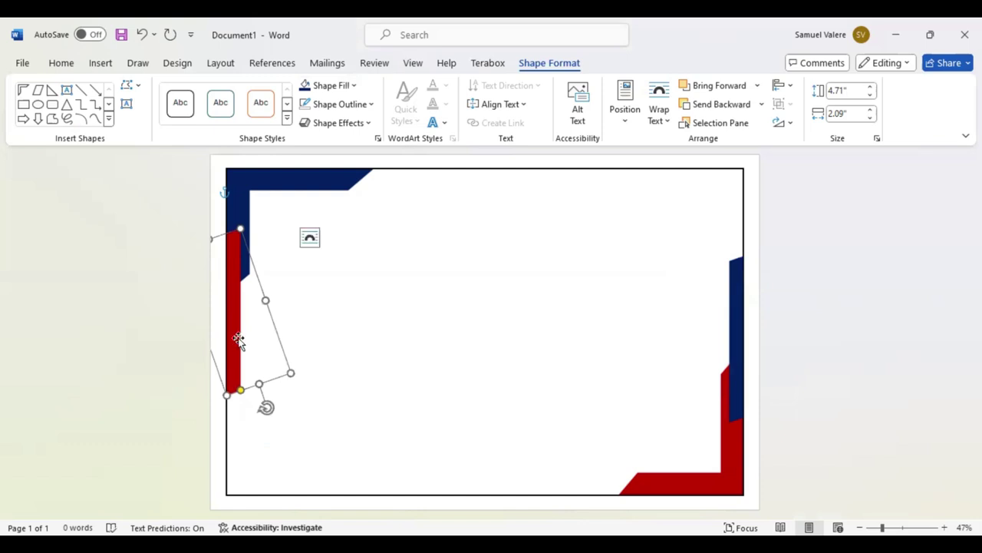
{"action": "left_click", "coordinate": [175, 196]}
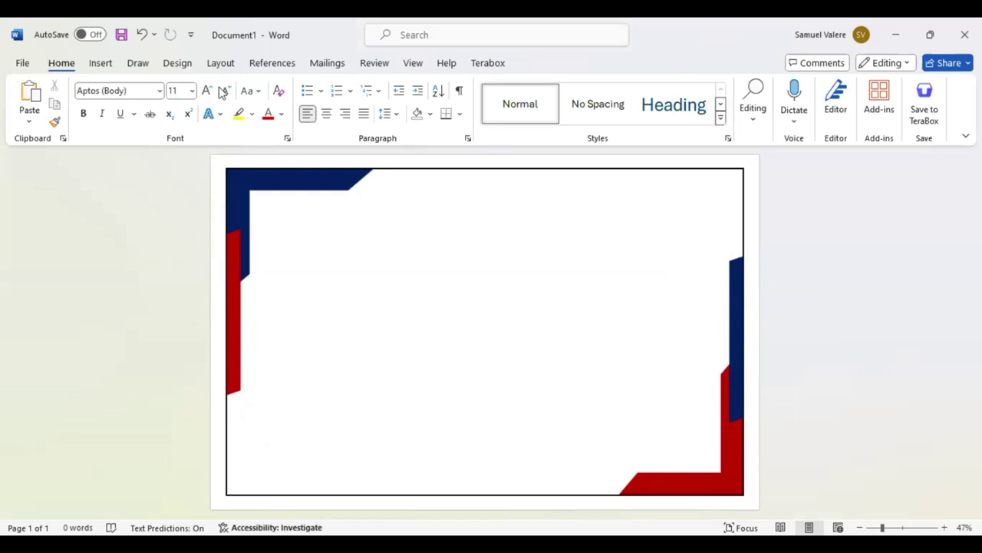
{"action": "left_click", "coordinate": [100, 63]}
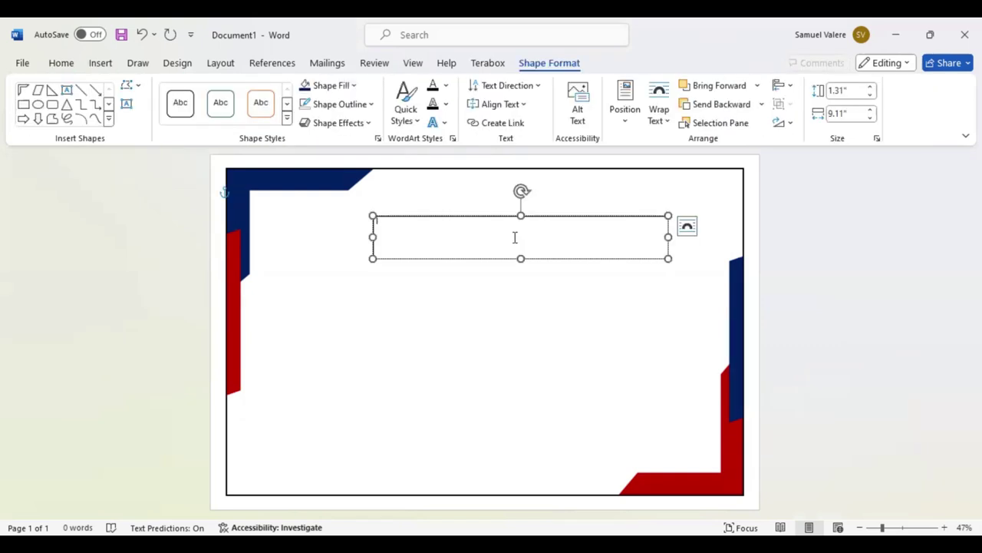
- Add a 'Certificate' text box in Harrington size 100, centred near the top of the page
{"action": "type", "text": "Certificate"}
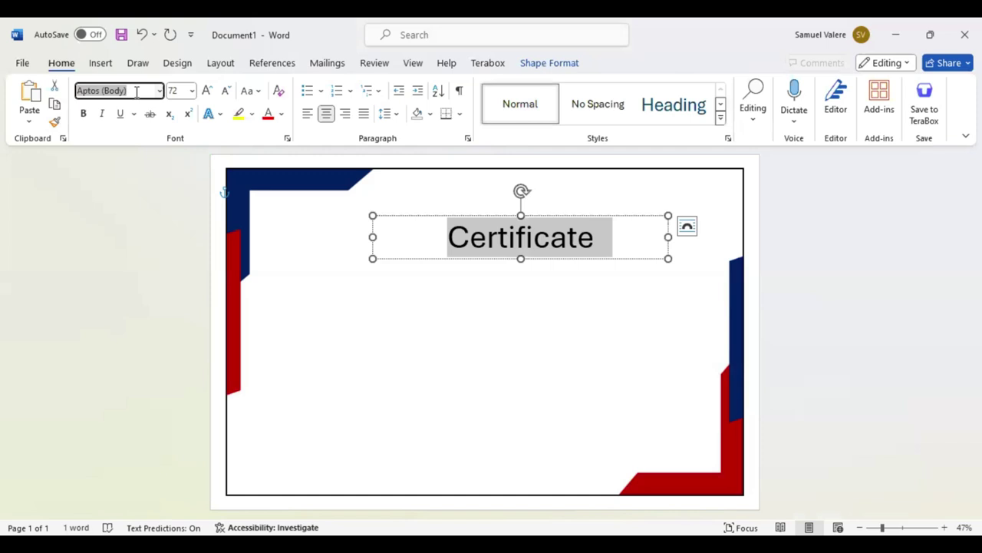
{"action": "type", "text": "Harrington"}
{"action": "key", "text": "Return"}
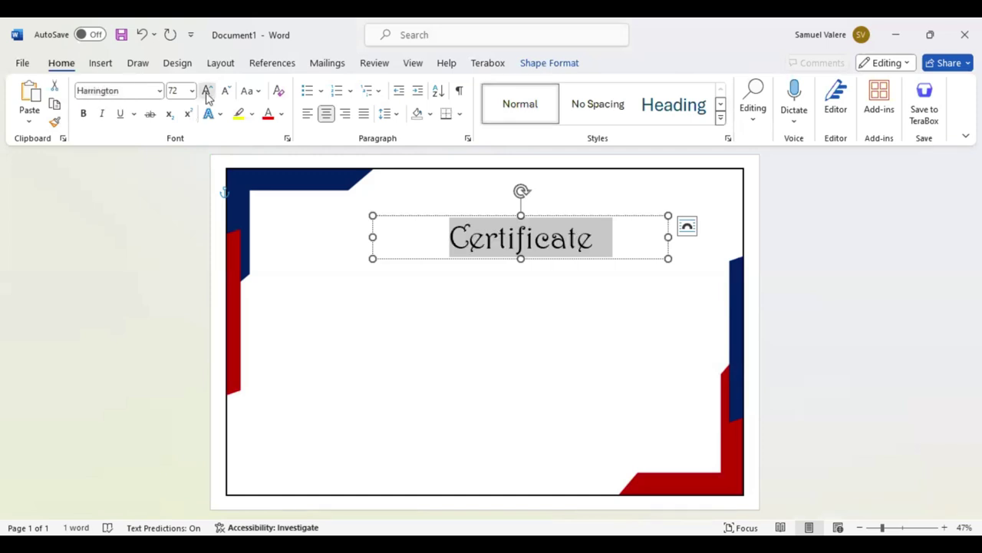
{"action": "left_click", "coordinate": [206, 94]}
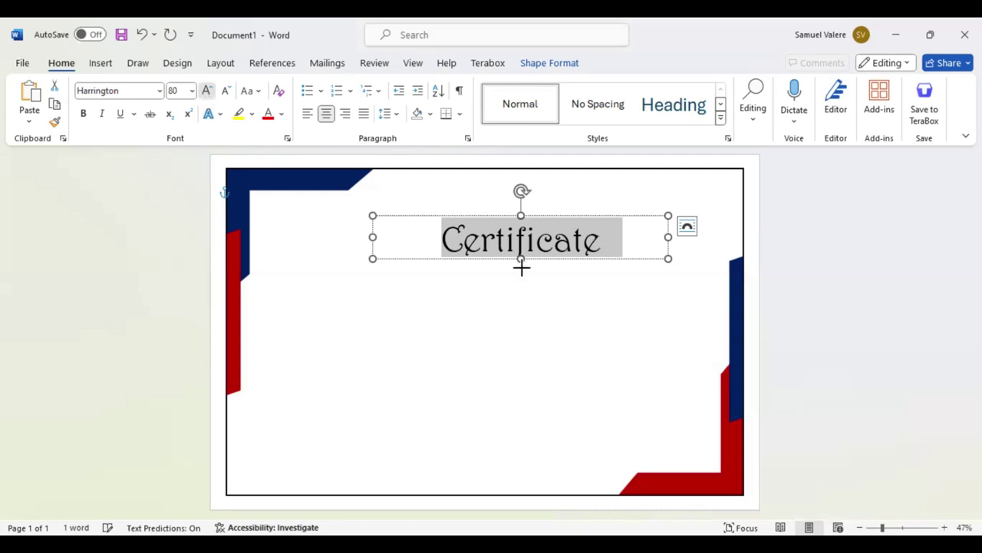
{"action": "key", "text": "ctrl+shift+period"}
{"action": "key", "text": "ctrl+shift+period"}
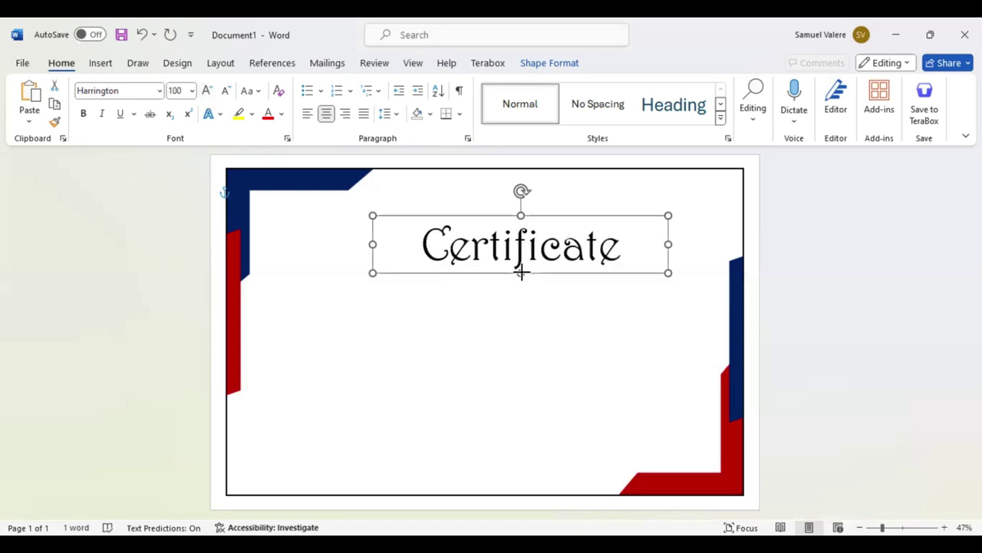
{"action": "left_click_drag", "start_coordinate": [521, 270], "coordinate": [489, 241]}
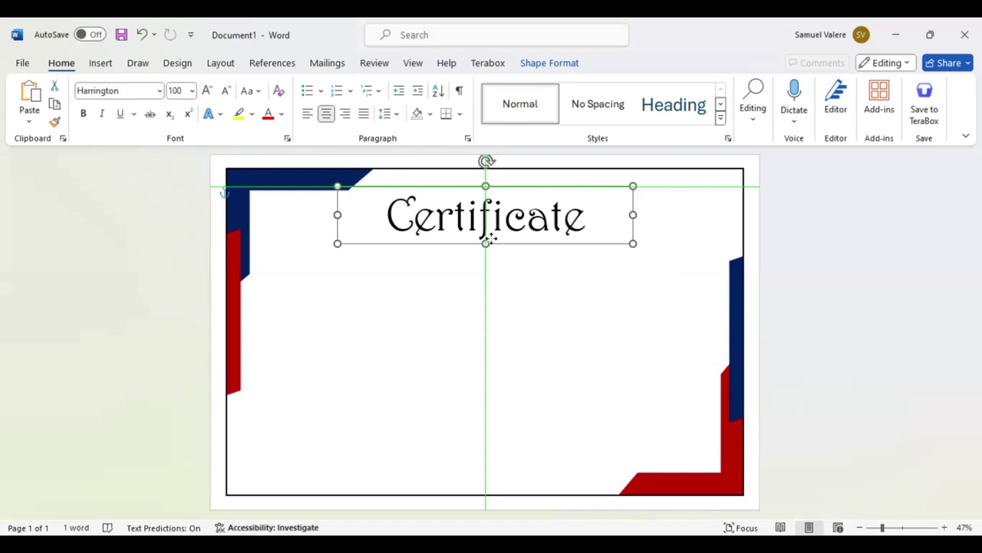
{"action": "left_click_drag", "start_coordinate": [491, 244], "coordinate": [491, 244]}
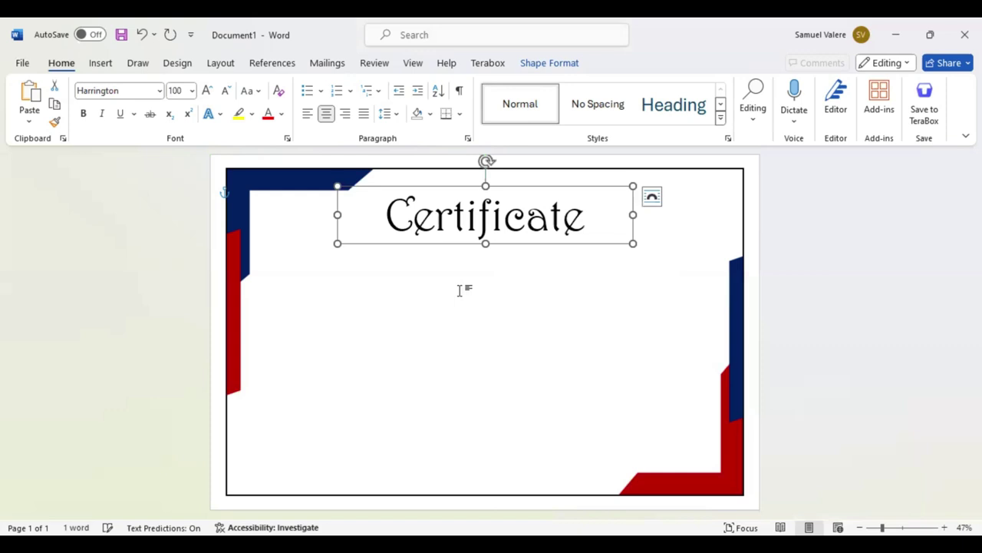
{"action": "key", "text": "Escape"}
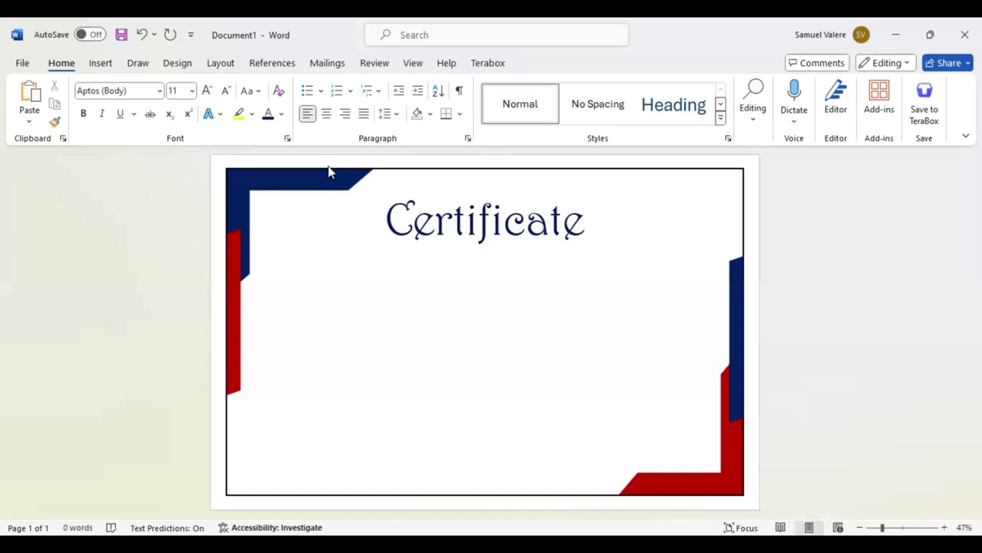
- Draw a thin 0.48" by 4.29" red bar centred under the title and type 'Appreciation' in it
{"action": "left_click", "coordinate": [577, 254]}
{"action": "left_click_drag", "start_coordinate": [576, 254], "coordinate": [563, 257]}
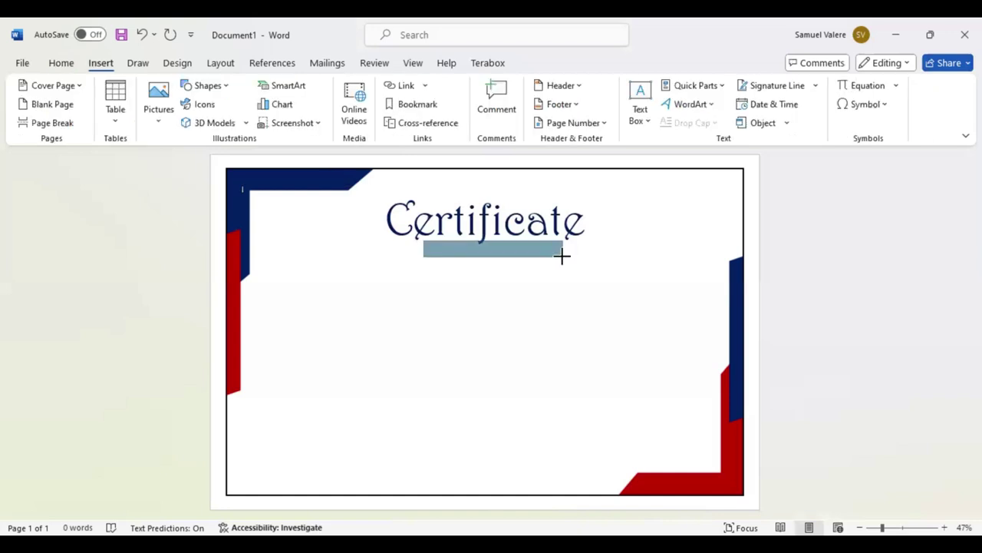
{"action": "left_click_drag", "start_coordinate": [517, 257], "coordinate": [494, 251]}
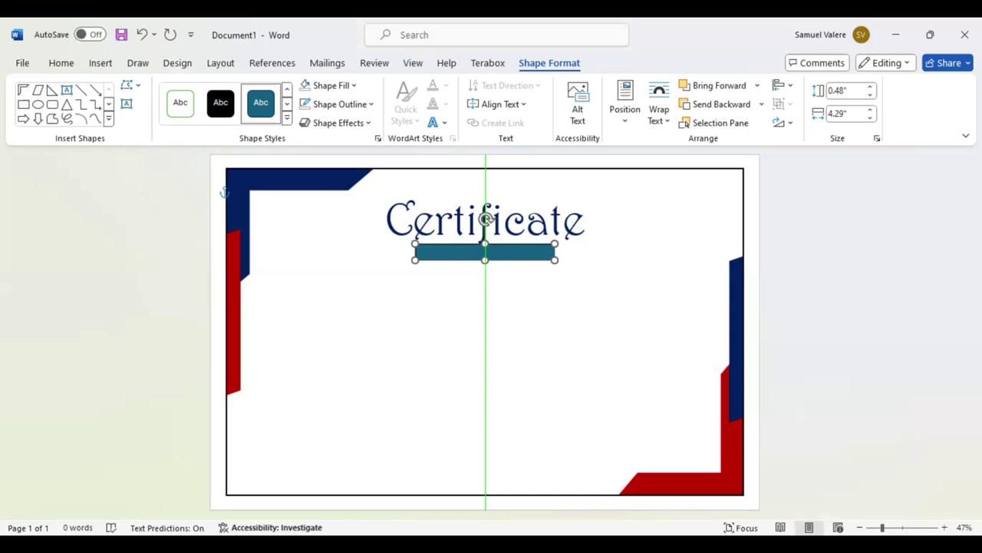
{"action": "left_click_drag", "start_coordinate": [485, 251], "coordinate": [485, 250]}
{"action": "type", "text": "A"}
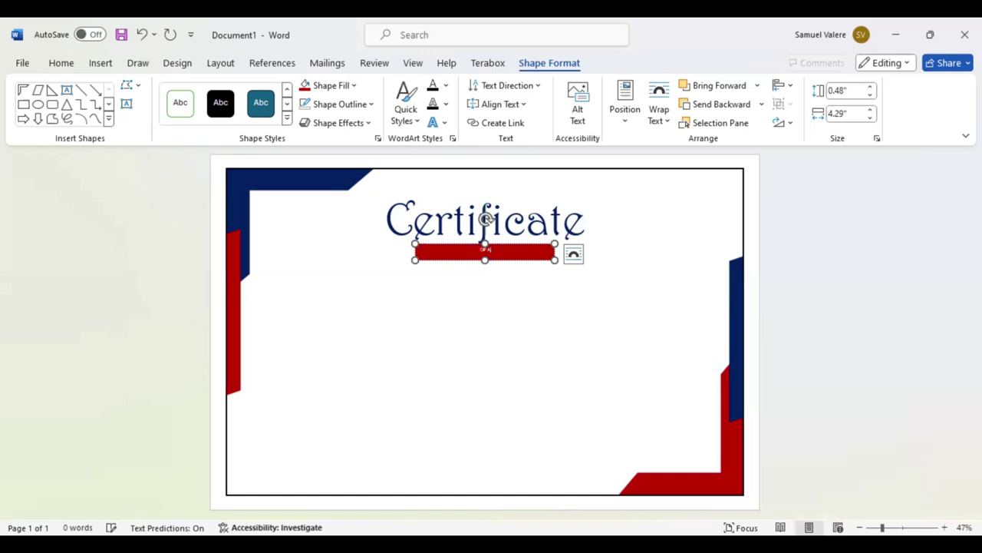
{"action": "type", "text": "p"}
{"action": "type", "text": "prec"}
{"action": "type", "text": "iation"}
- Increase the OF APPRECIATION text to size 20 and set character spacing Expanded by 4 pt
{"action": "left_click", "coordinate": [61, 62]}
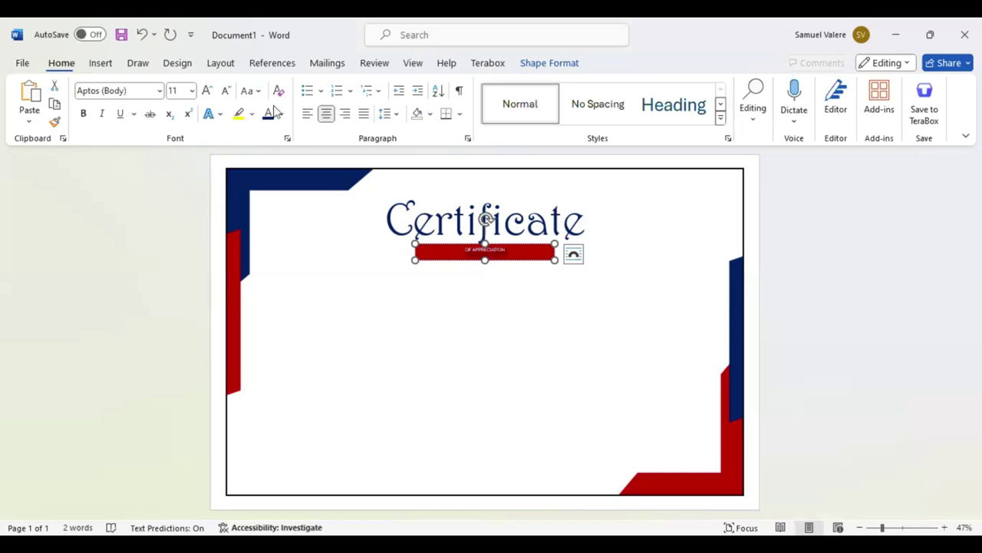
{"action": "left_click", "coordinate": [209, 89]}
{"action": "left_click", "coordinate": [210, 89]}
{"action": "left_click", "coordinate": [210, 90]}
{"action": "left_click", "coordinate": [210, 89]}
{"action": "left_click", "coordinate": [210, 90]}
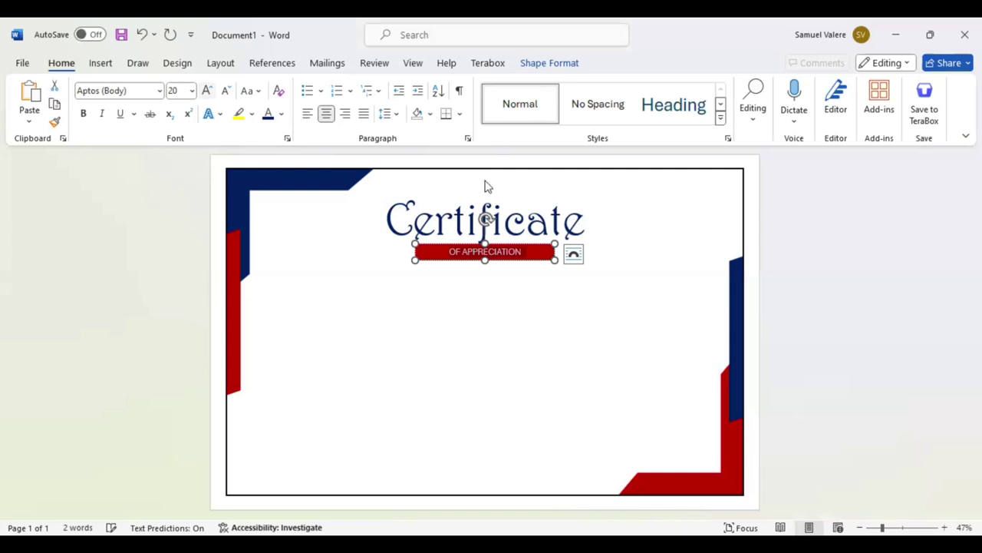
{"action": "key", "text": "ctrl+d"}
{"action": "type", "text": "4"}
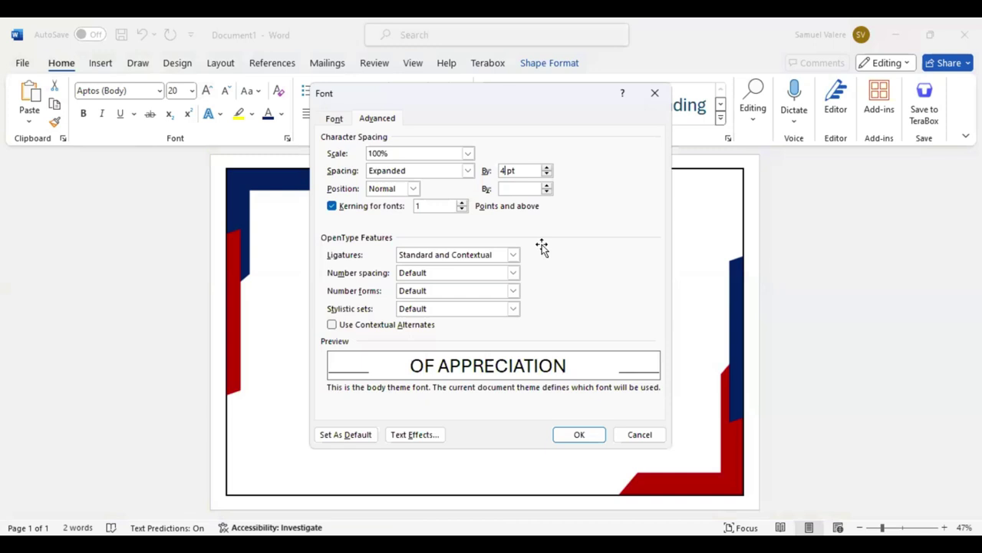
- Apply the 4 pt expanded letter spacing and re-centre the red bar under the title
{"action": "key", "text": "Return"}
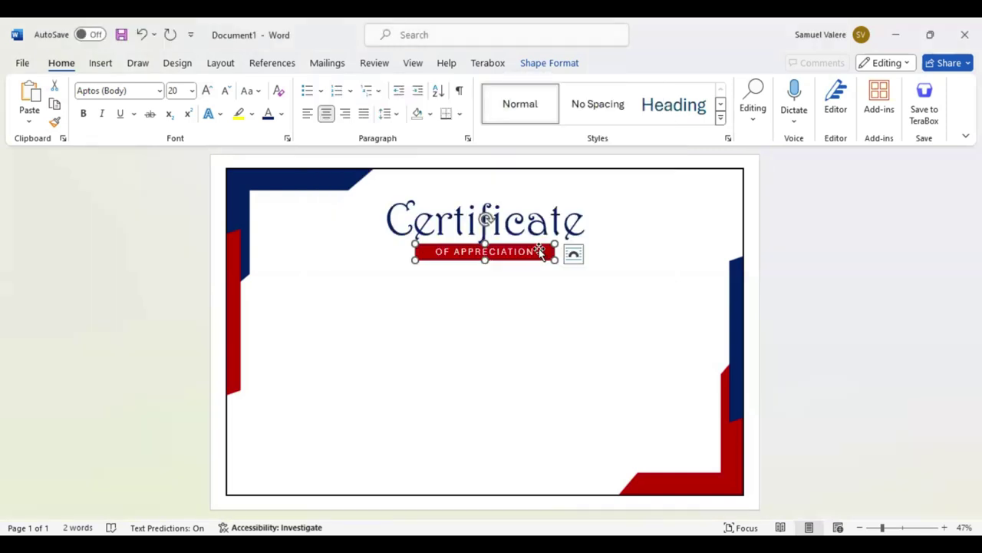
{"action": "key", "text": "Down"}
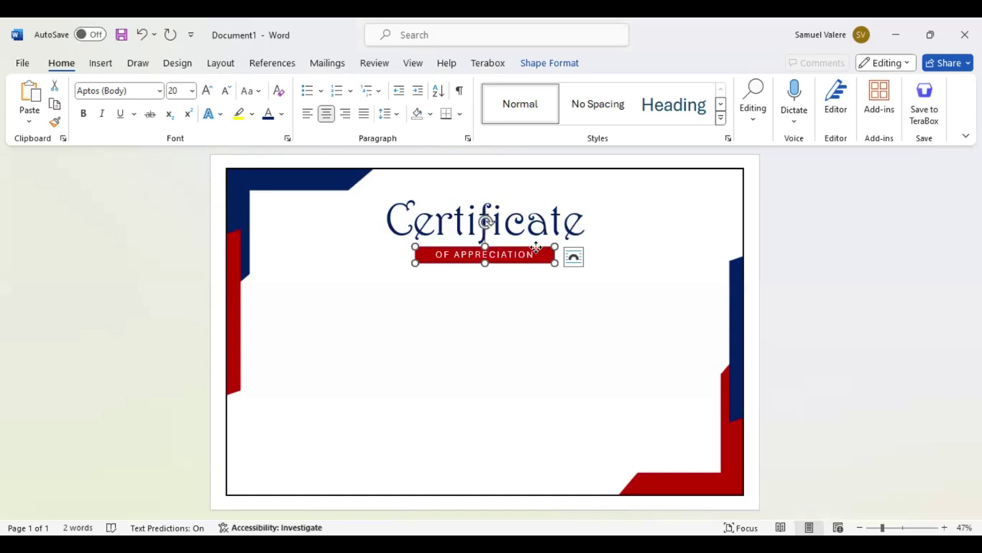
{"action": "left_click_drag", "start_coordinate": [536, 247], "coordinate": [535, 246]}
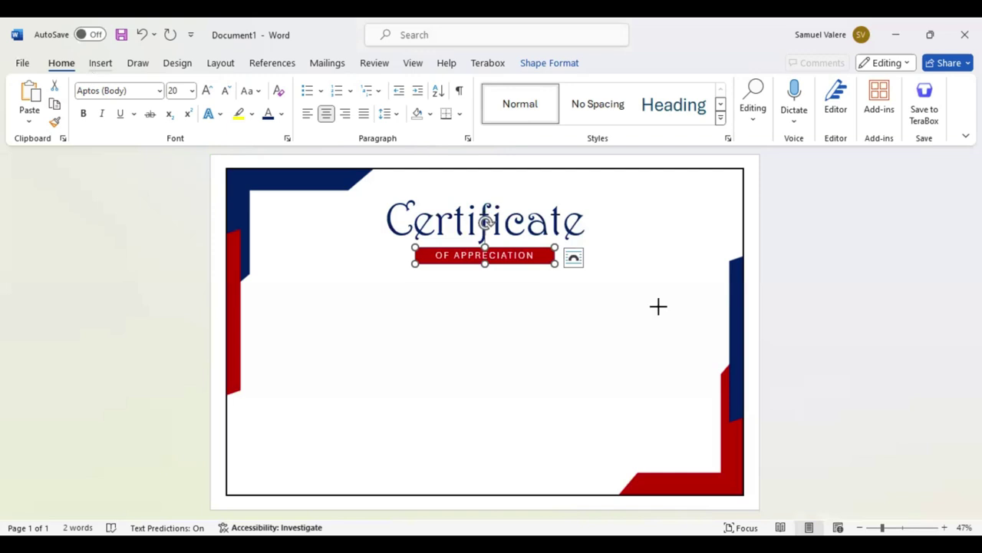
- Add a text box reading 'This Certificate is Proudly Presented To' below the red bar and enlarge it
{"action": "left_click", "coordinate": [521, 300]}
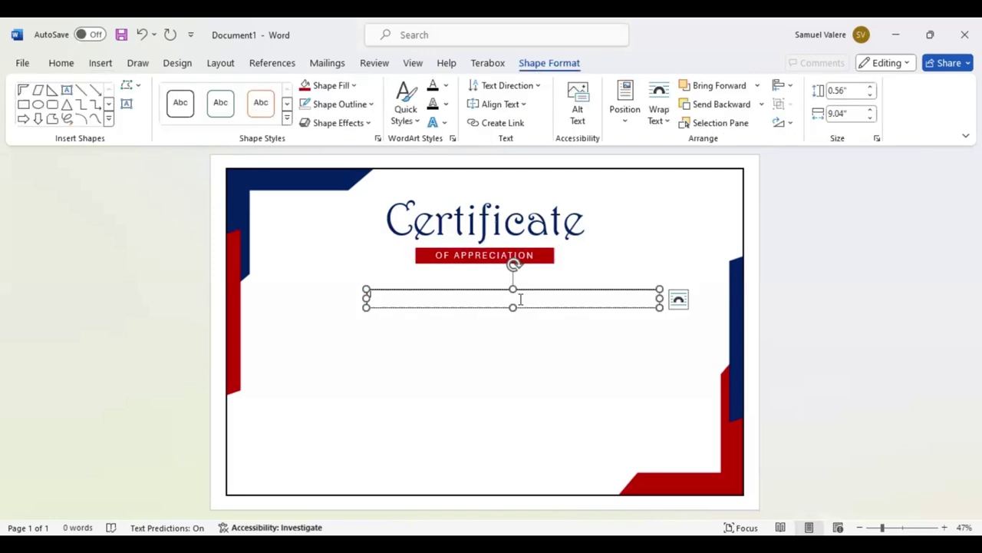
{"action": "type", "text": "This Certificate is Proudly Presented To"}
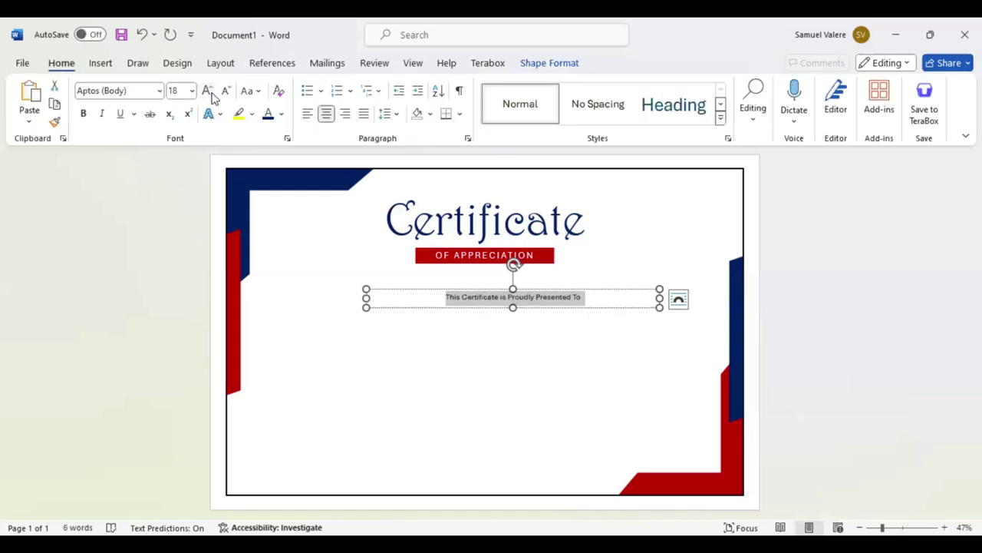
{"action": "left_click", "coordinate": [209, 91]}
{"action": "left_click", "coordinate": [209, 91]}
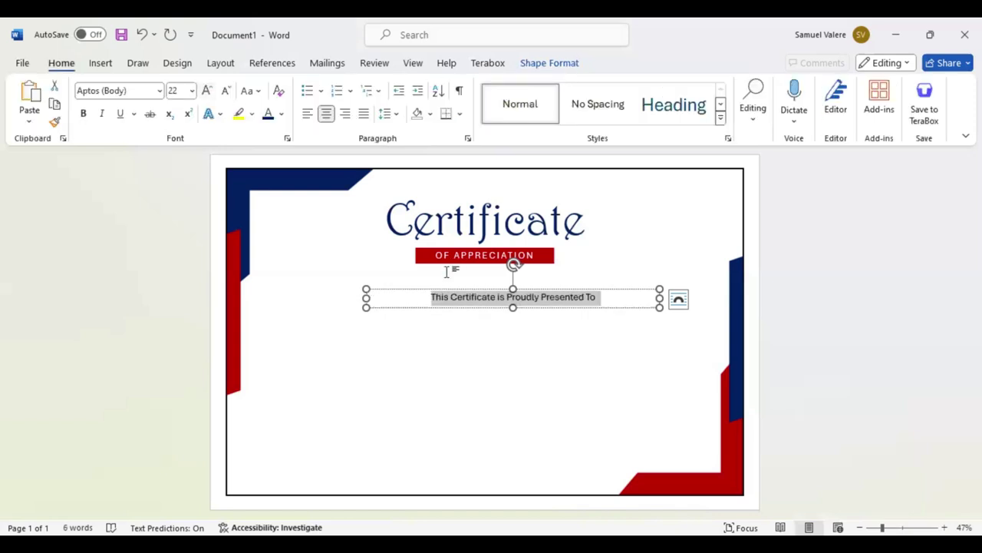
{"action": "left_click", "coordinate": [550, 299]}
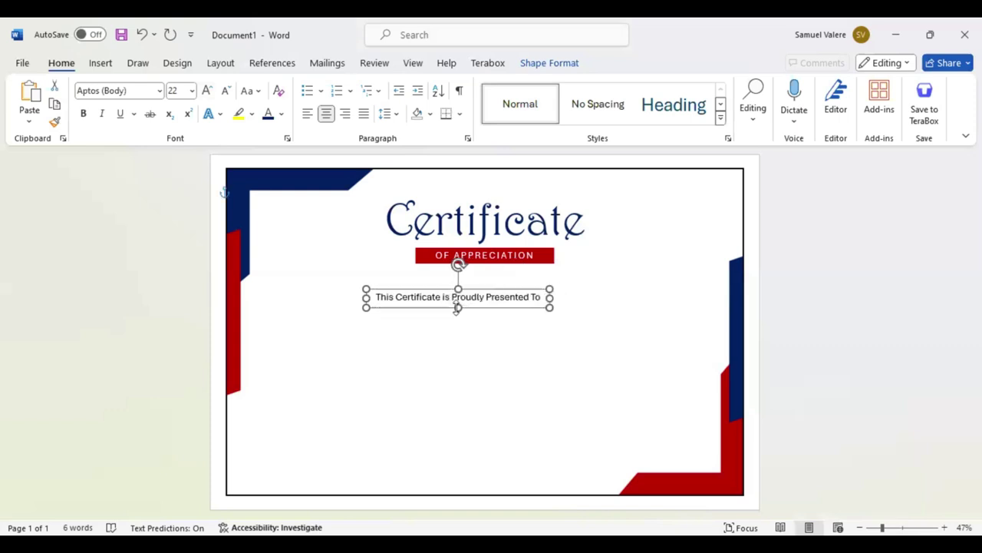
- Centre the presented-to line on the page and paste in the large Name Surname placeholder
{"action": "left_click", "coordinate": [511, 305]}
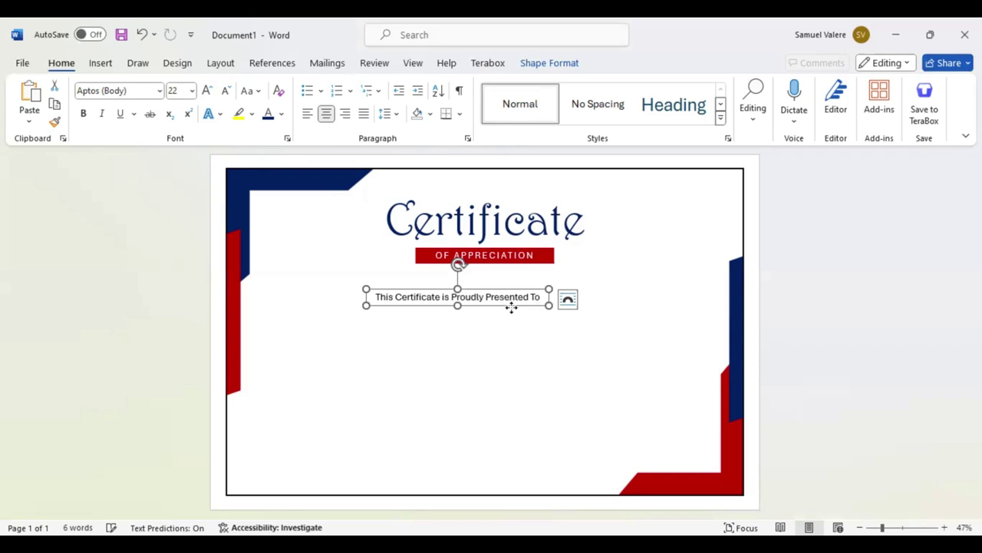
{"action": "left_click_drag", "start_coordinate": [511, 303], "coordinate": [512, 304]}
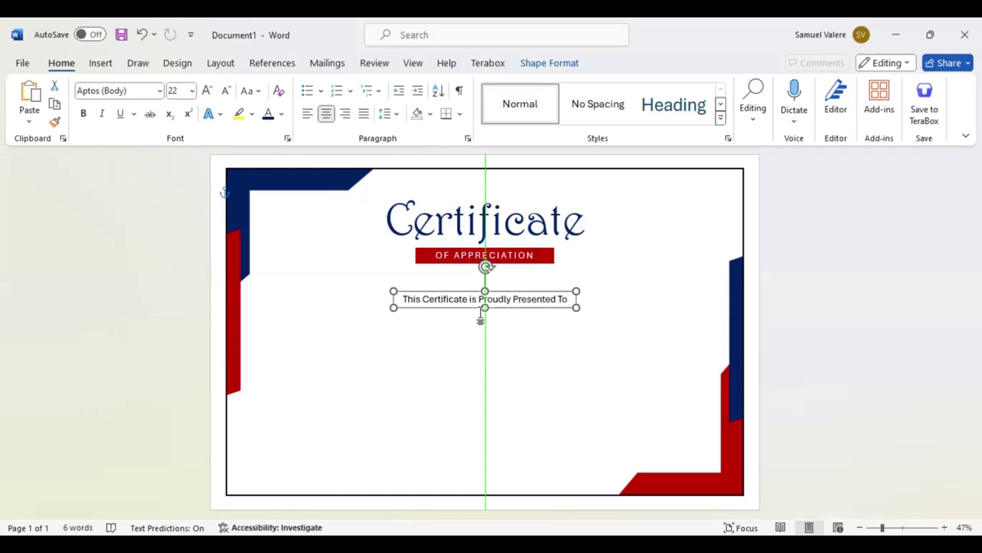
{"action": "triple_click", "coordinate": [481, 303]}
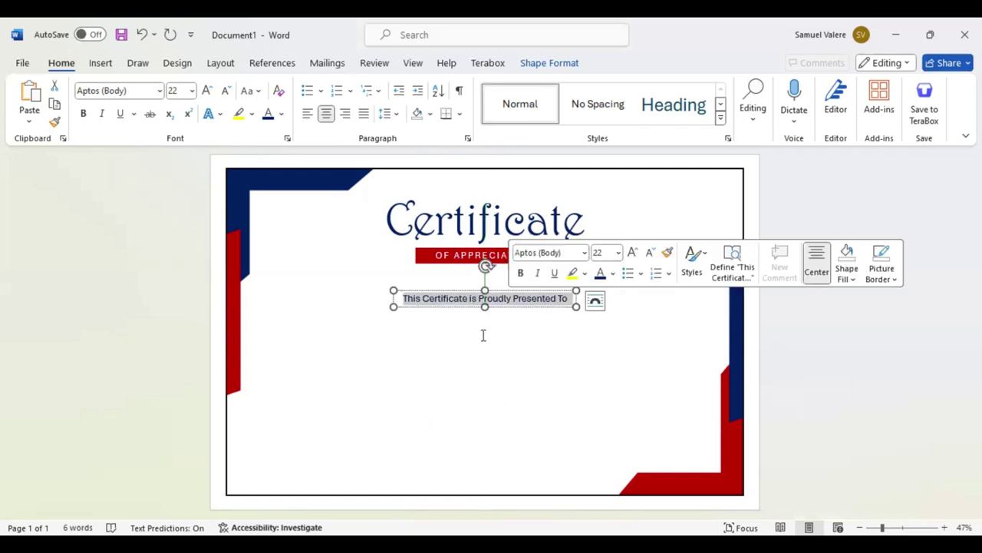
{"action": "key", "text": "ctrl+v"}
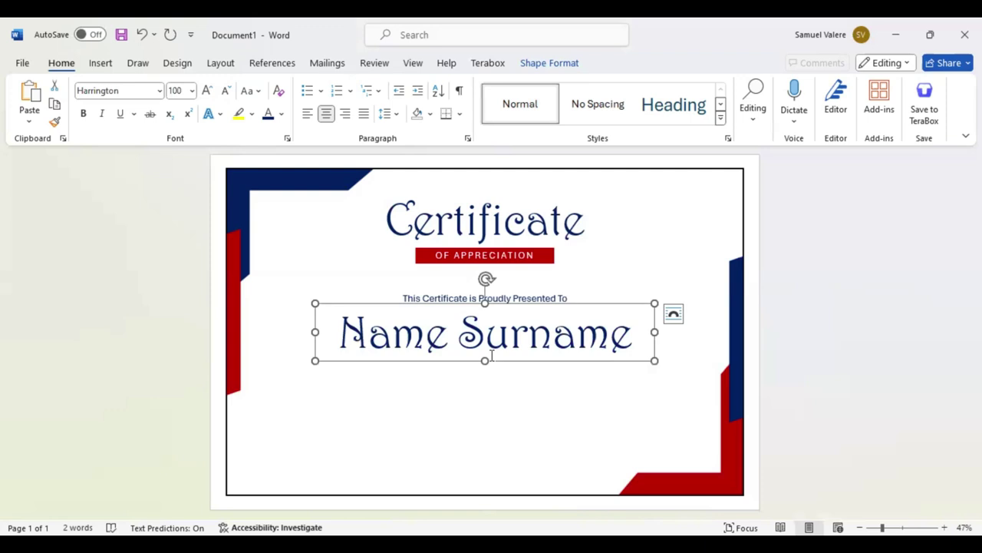
- Draw a text box below the name, paste the appreciation paragraph and centre its text
{"action": "left_click_drag", "start_coordinate": [367, 380], "coordinate": [579, 429]}
{"action": "key", "text": "ctrl+v"}
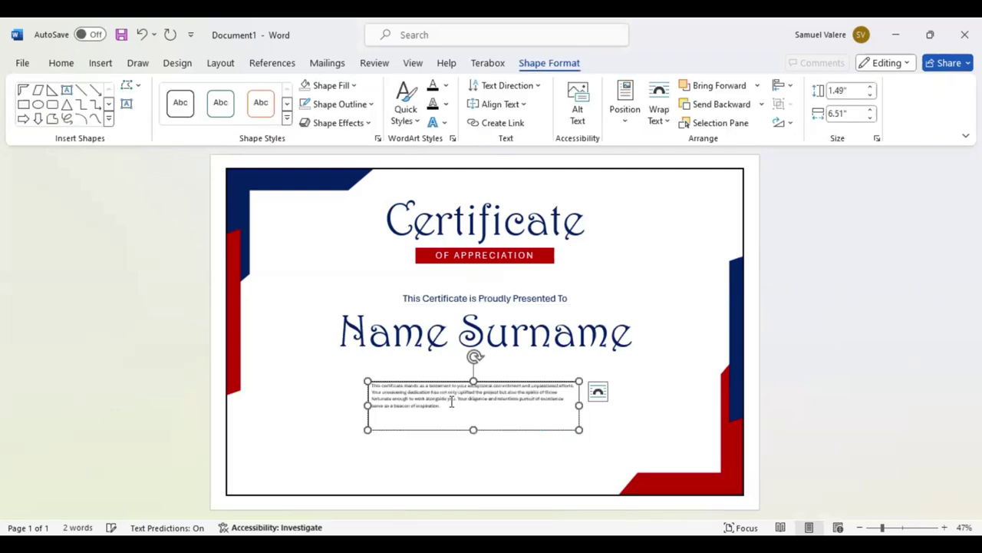
{"action": "key", "text": "ctrl+a"}
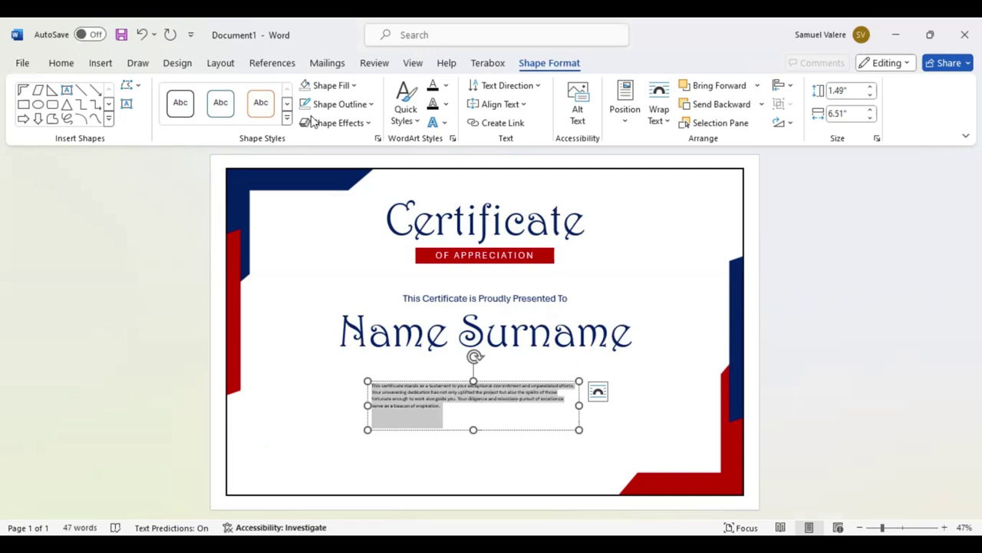
{"action": "left_click", "coordinate": [61, 63]}
{"action": "left_click", "coordinate": [326, 115]}
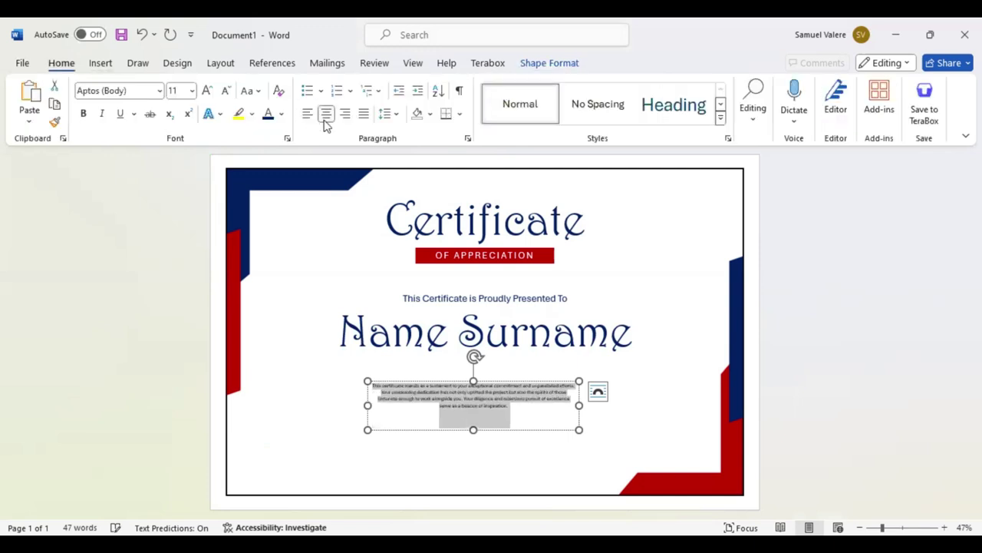
- Enlarge the paragraph to 20 pt and move its box to the page centre
{"action": "left_click", "coordinate": [207, 91]}
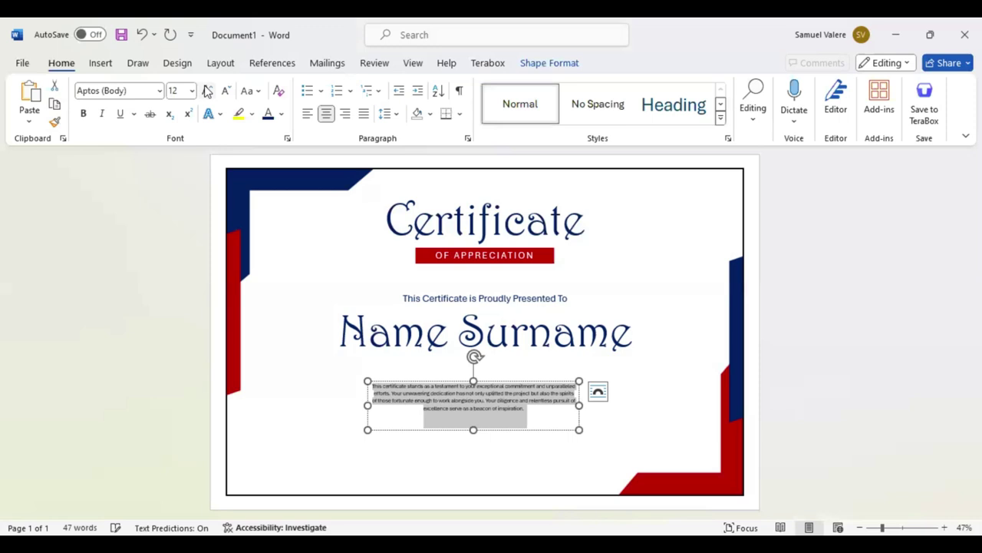
{"action": "left_click", "coordinate": [208, 90]}
{"action": "left_click", "coordinate": [207, 90]}
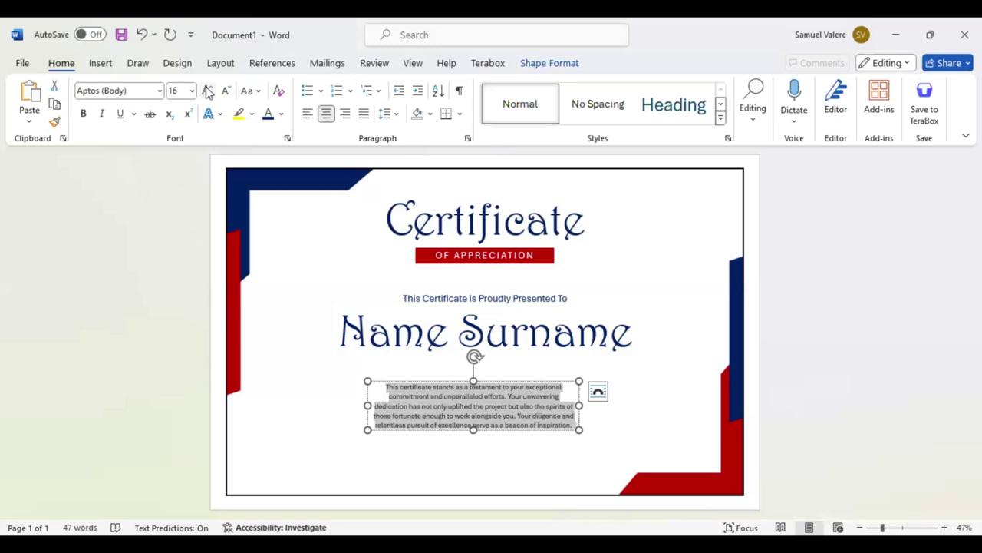
{"action": "left_click", "coordinate": [207, 90]}
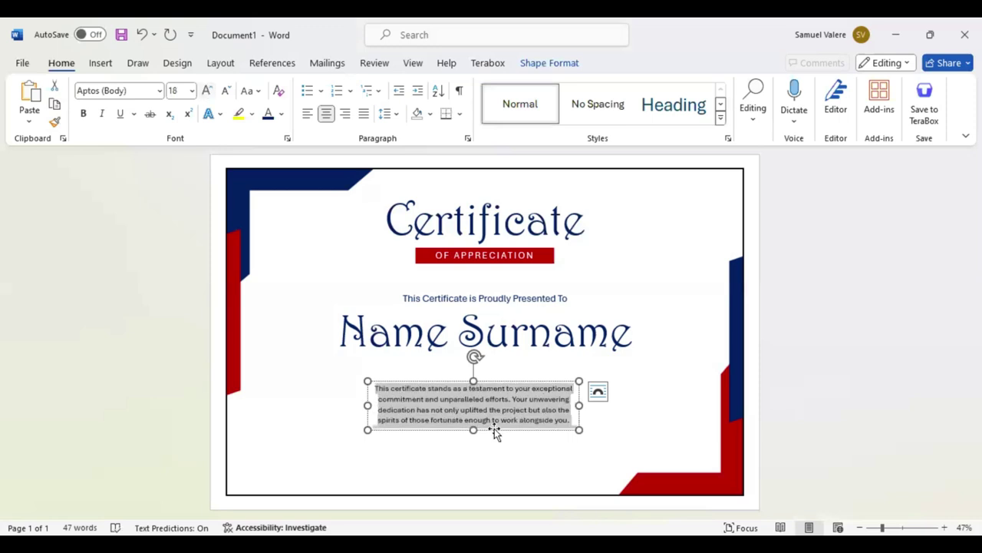
{"action": "key", "text": "ctrl+shift+period"}
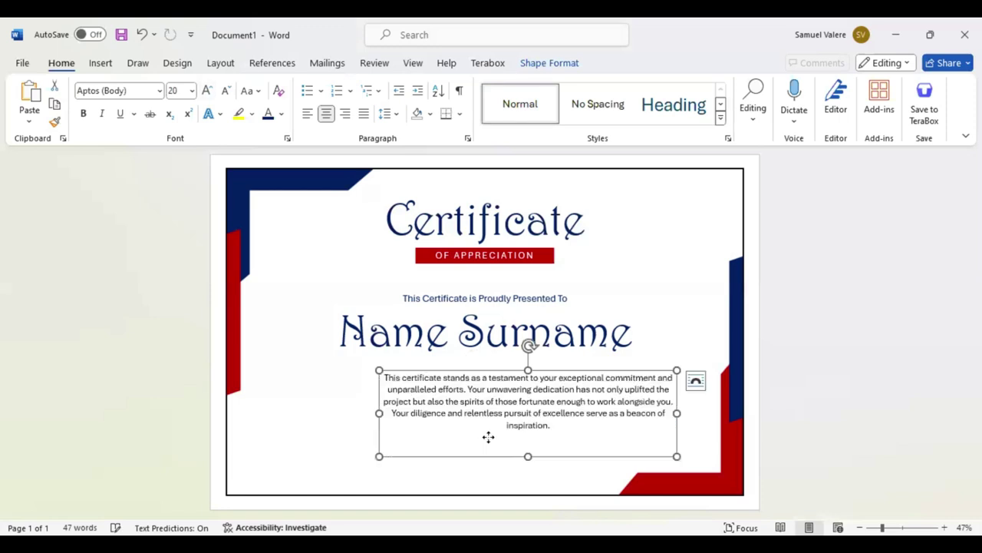
{"action": "left_click", "coordinate": [489, 437]}
{"action": "left_click_drag", "start_coordinate": [489, 437], "coordinate": [448, 410]}
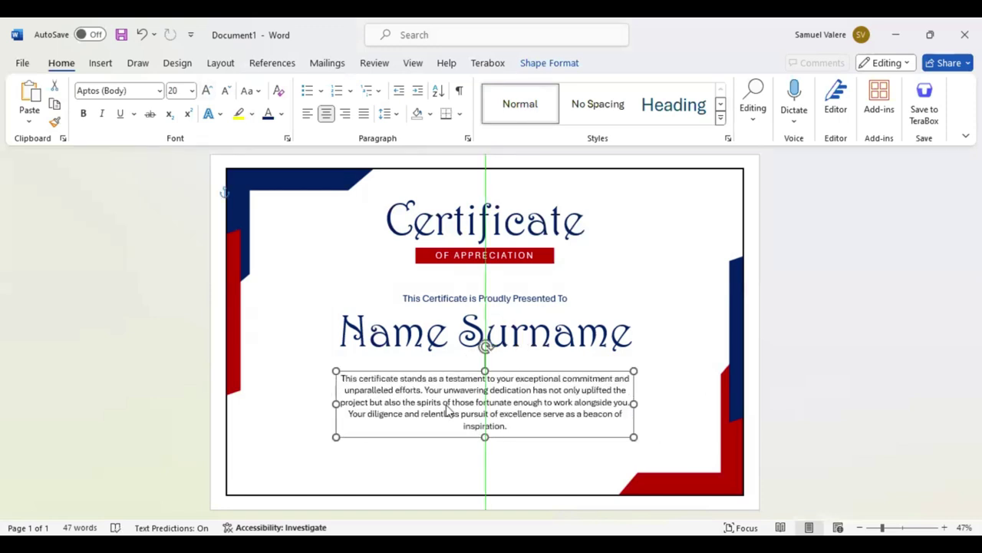
{"action": "left_click", "coordinate": [512, 450]}
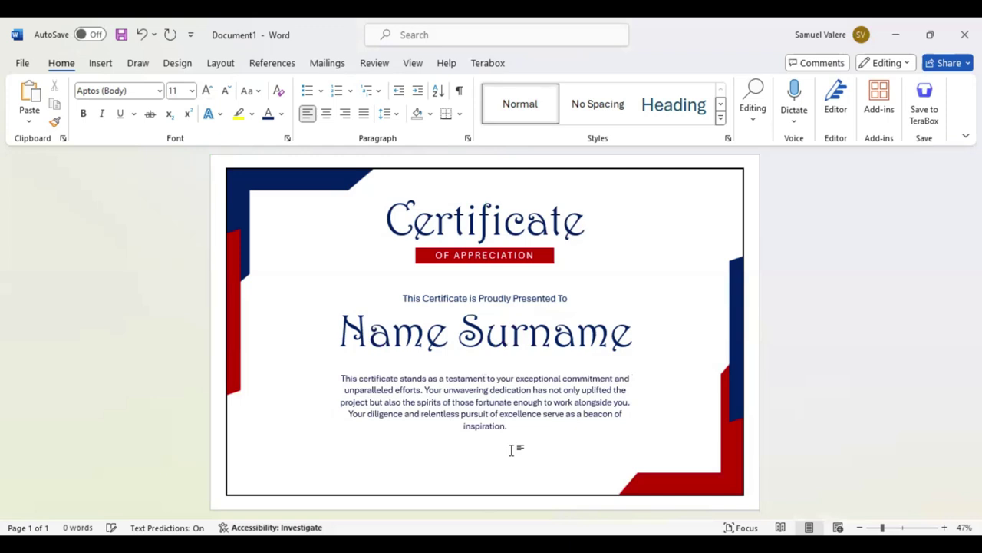
- Add a bottom-left text box reading 'Signature' in 14 pt type
{"action": "left_click", "coordinate": [101, 63]}
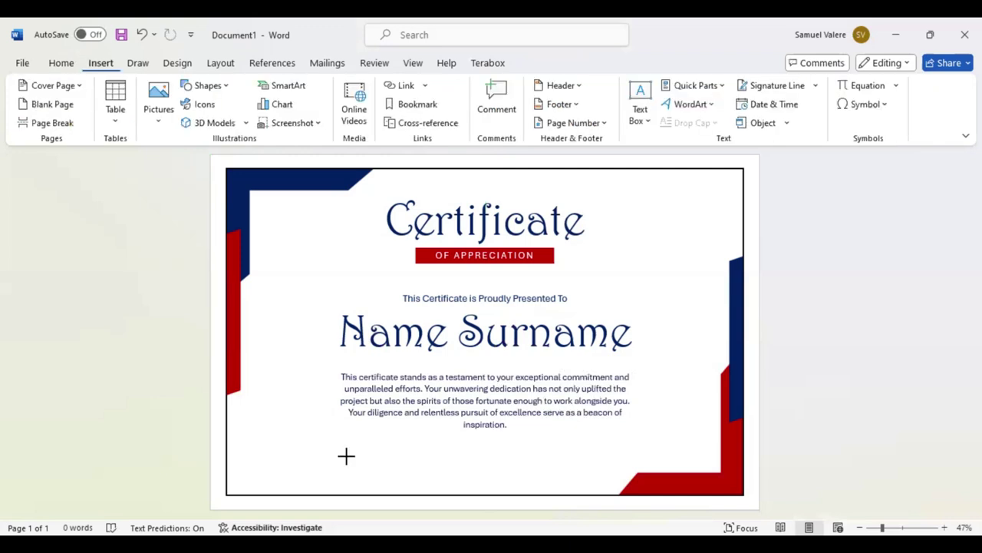
{"action": "left_click_drag", "start_coordinate": [316, 451], "coordinate": [363, 465]}
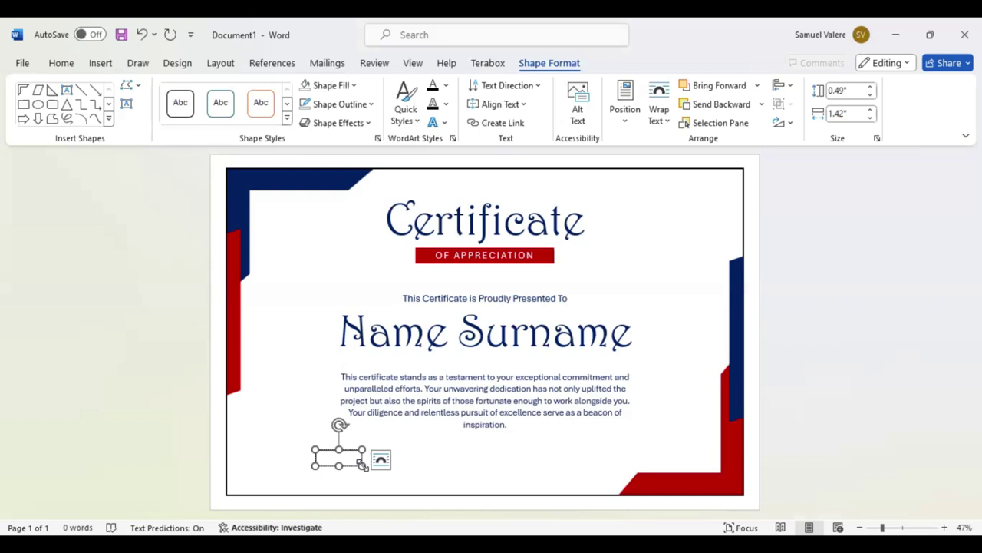
{"action": "type", "text": "Signature"}
{"action": "key", "text": "ctrl+a"}
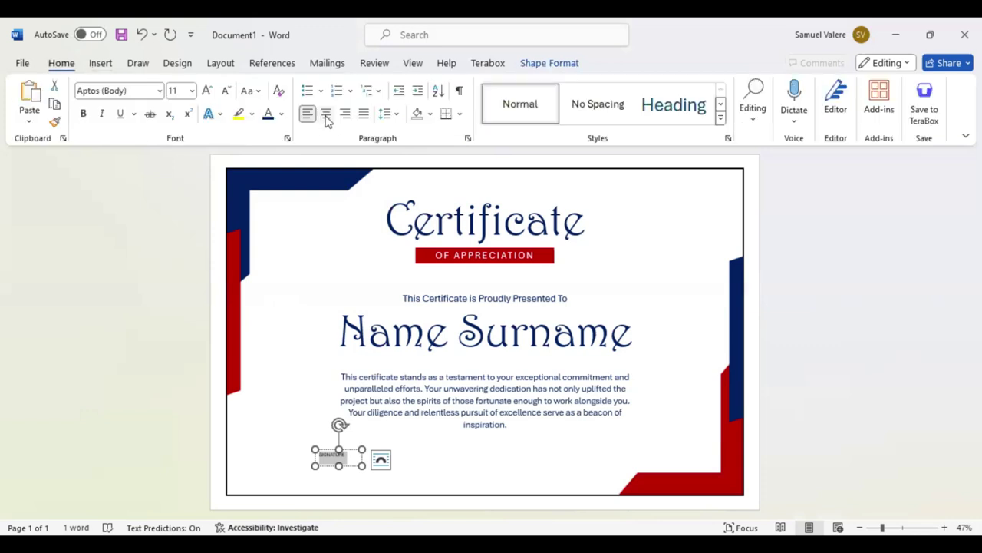
{"action": "left_click", "coordinate": [210, 93]}
{"action": "left_click", "coordinate": [208, 92]}
{"action": "left_click", "coordinate": [208, 91]}
{"action": "key", "text": "ctrl+shift+comma"}
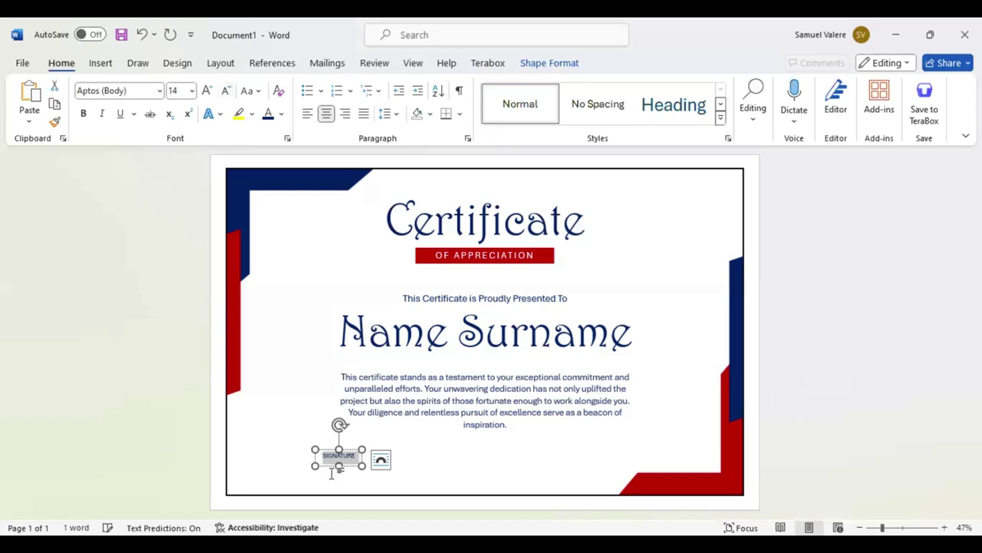
- Shorten the box, add a copy at bottom right, and lower both boxes into place
{"action": "left_click_drag", "start_coordinate": [339, 466], "coordinate": [354, 465]}
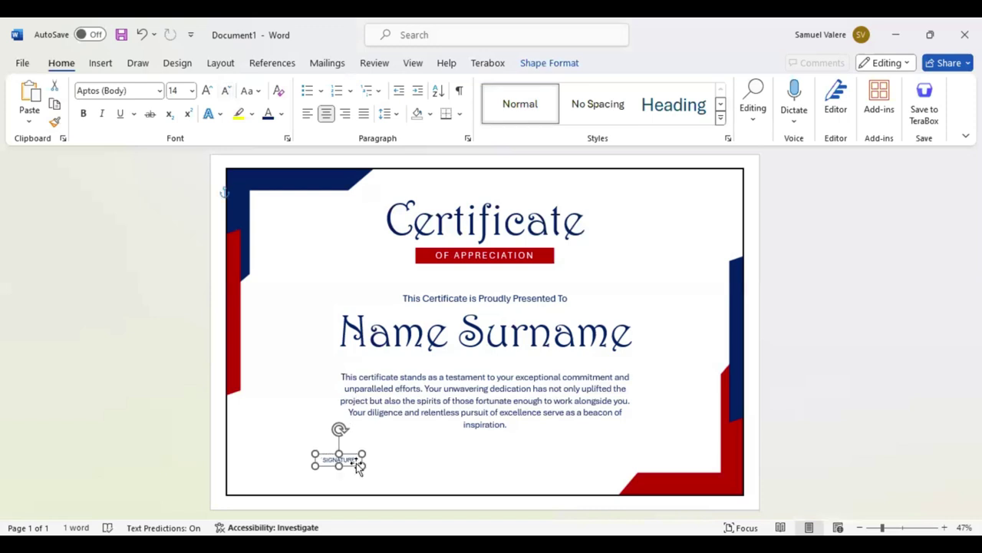
{"action": "key", "text": "ctrl+z"}
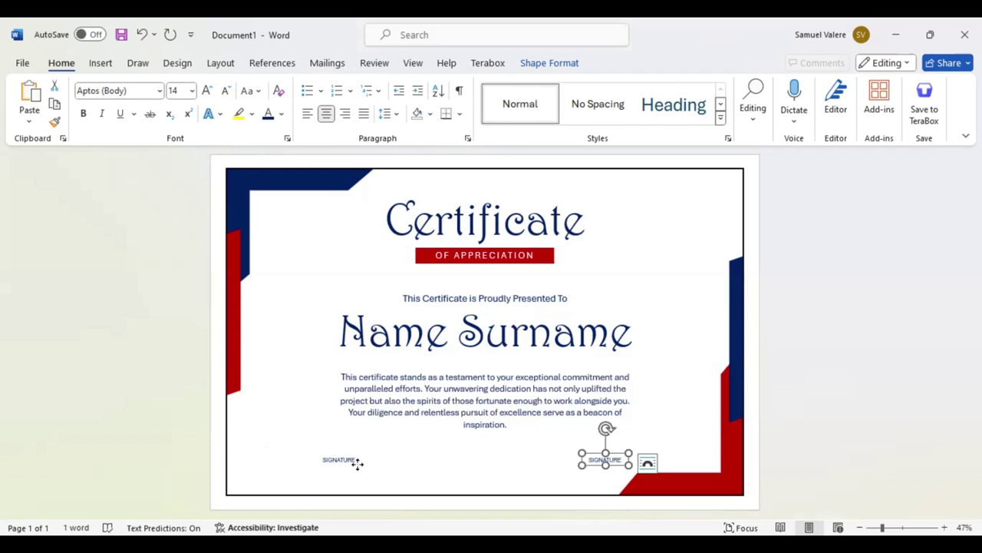
{"action": "left_click", "coordinate": [357, 463], "text": "shift"}
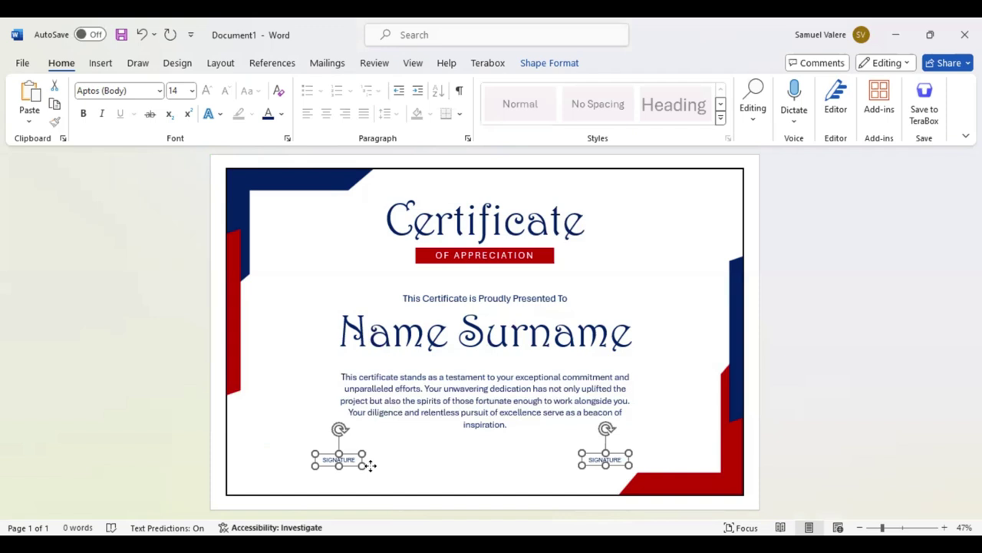
{"action": "left_click_drag", "start_coordinate": [381, 463], "coordinate": [380, 475]}
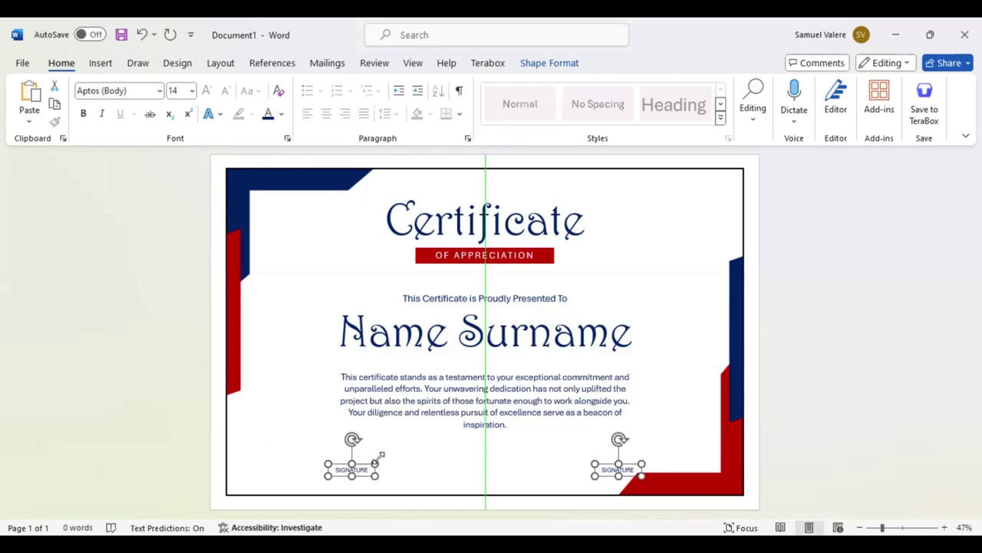
{"action": "left_click_drag", "start_coordinate": [380, 474], "coordinate": [380, 471]}
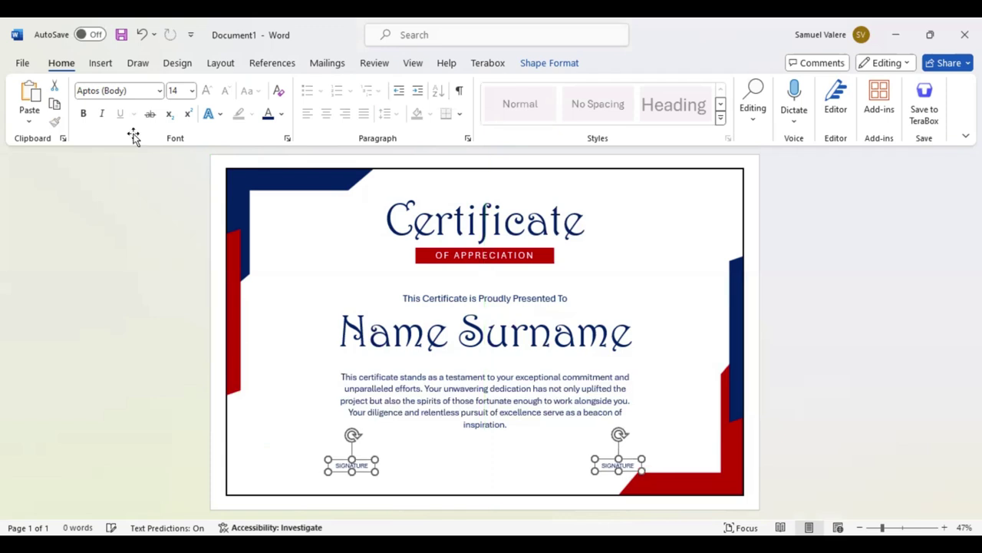
{"action": "scroll", "coordinate": [227, 92], "scroll_direction": "down", "scroll_amount": 1}
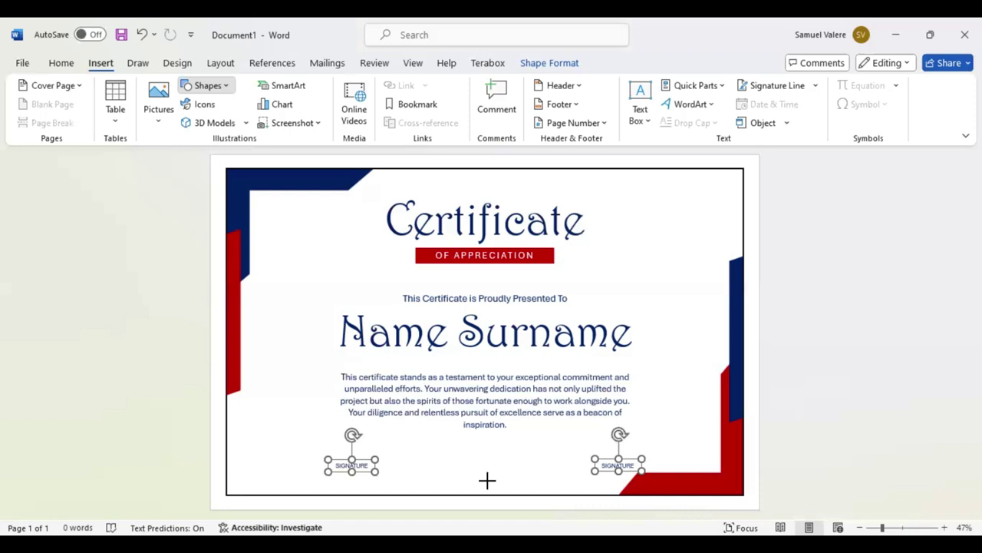
- Draw a horizontal line and position it just above the left SIGNATURE label
{"action": "left_click_drag", "start_coordinate": [398, 471], "coordinate": [499, 468]}
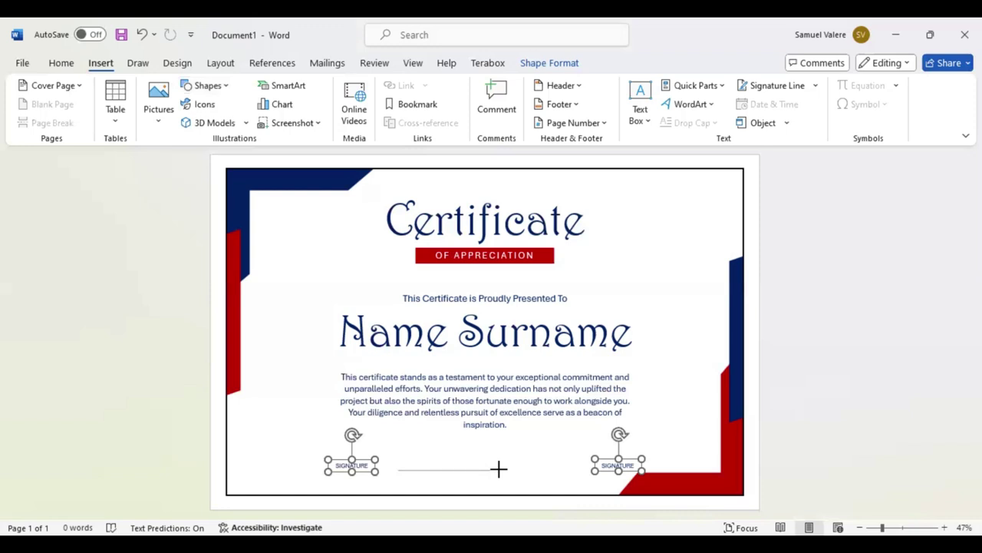
{"action": "left_click_drag", "start_coordinate": [499, 468], "coordinate": [498, 468]}
{"action": "left_click", "coordinate": [455, 469]}
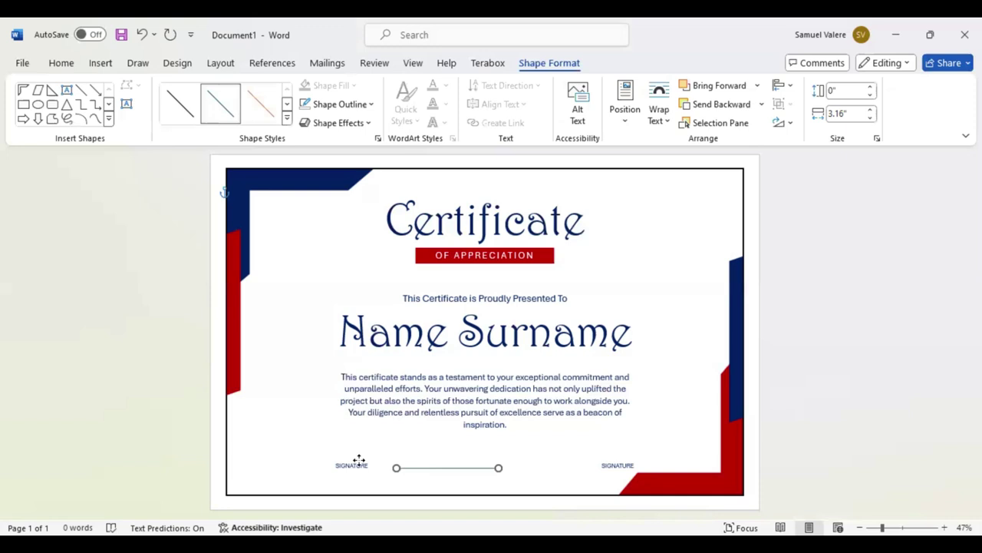
{"action": "left_click_drag", "start_coordinate": [359, 459], "coordinate": [359, 459]}
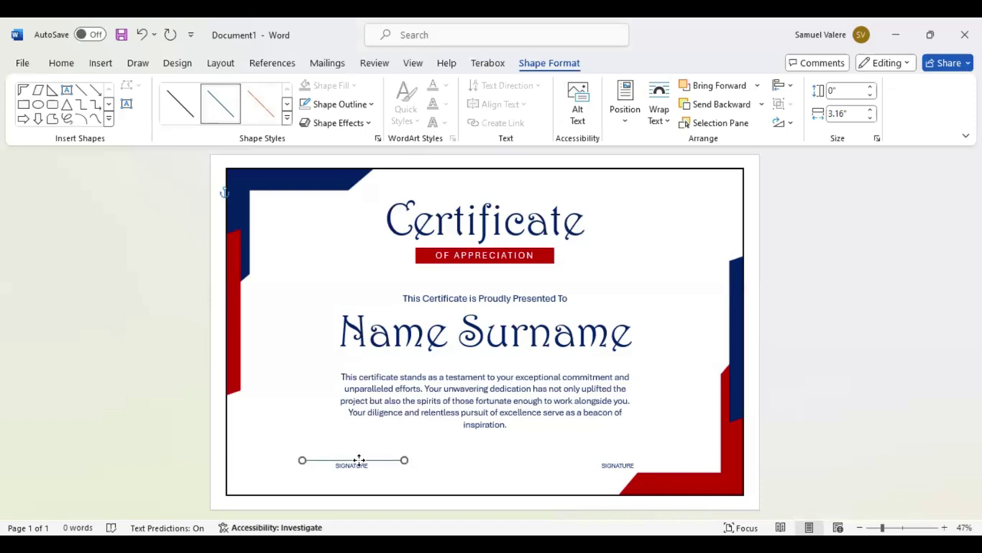